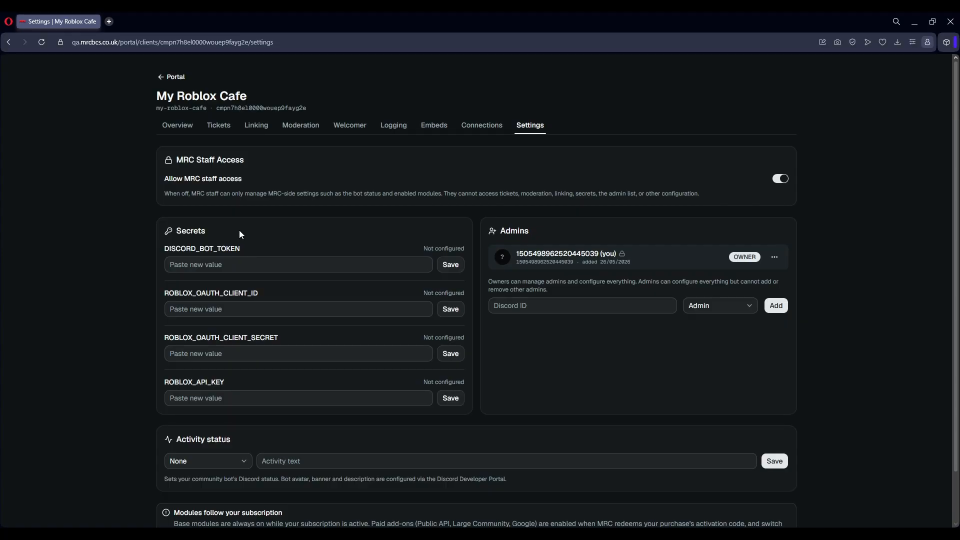
Switch to the Discord Developer Portal in a new tab and open the Applications page.
drag(201, 94, 269, 97)
click(269, 97)
click(111, 24)
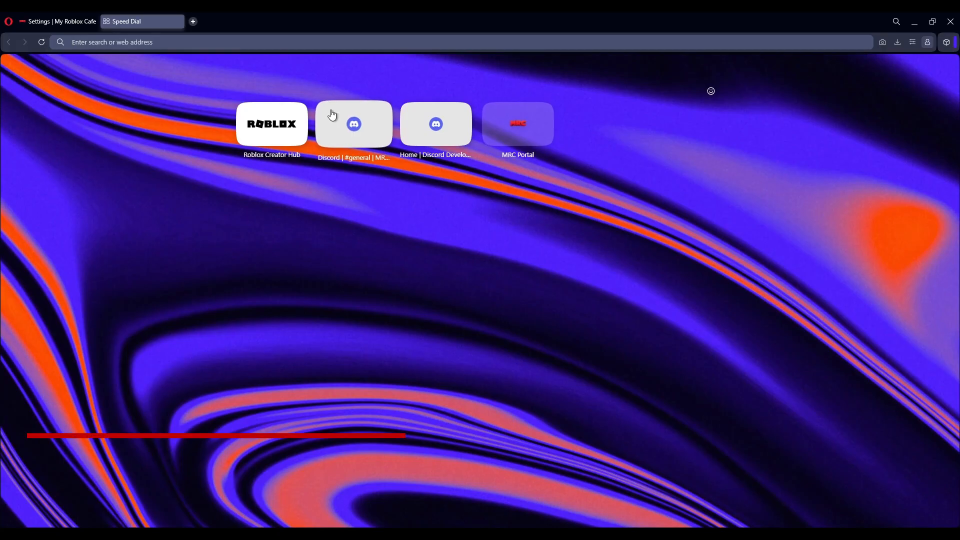
click(407, 132)
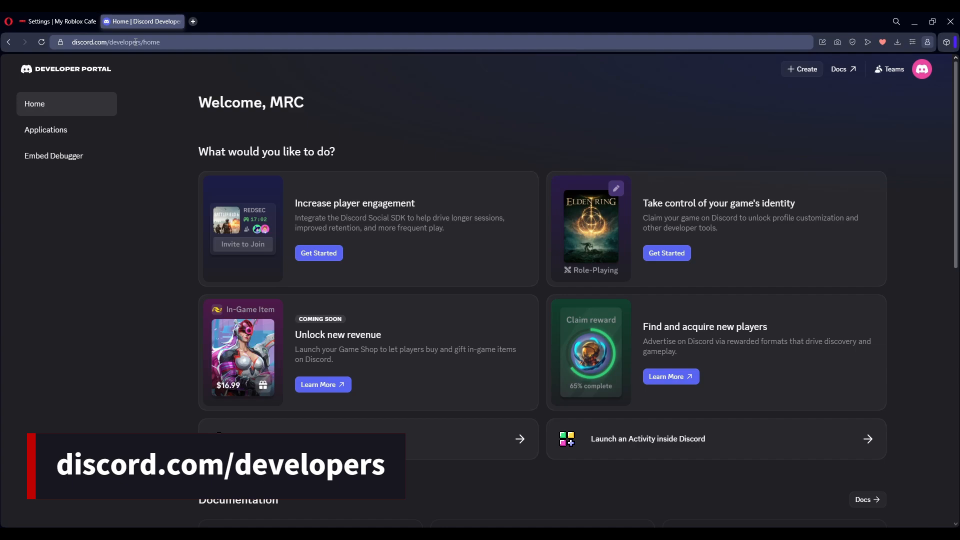
click(90, 130)
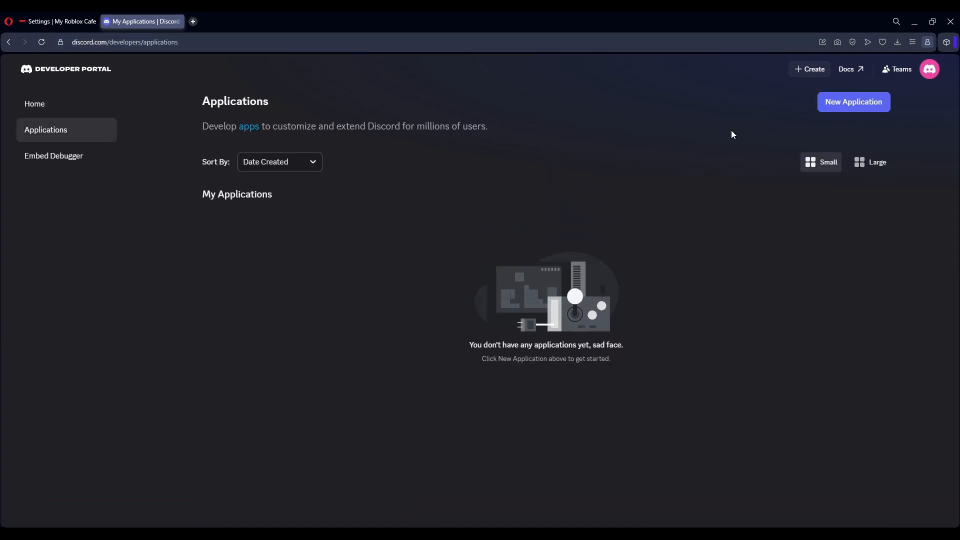
Create a new application named Coffee Machine, agreeing to the developer terms and completing the human verification.
click(849, 107)
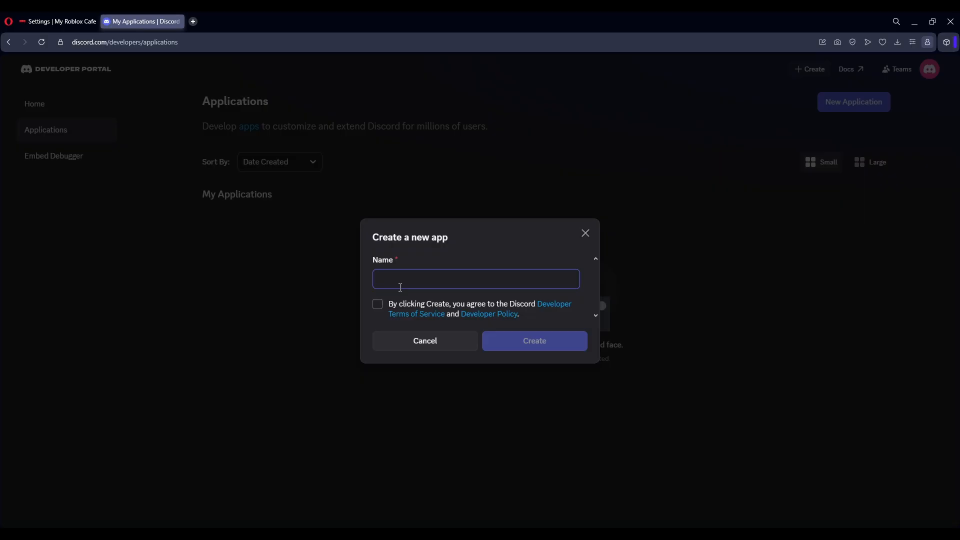
text(Coffee Machine)
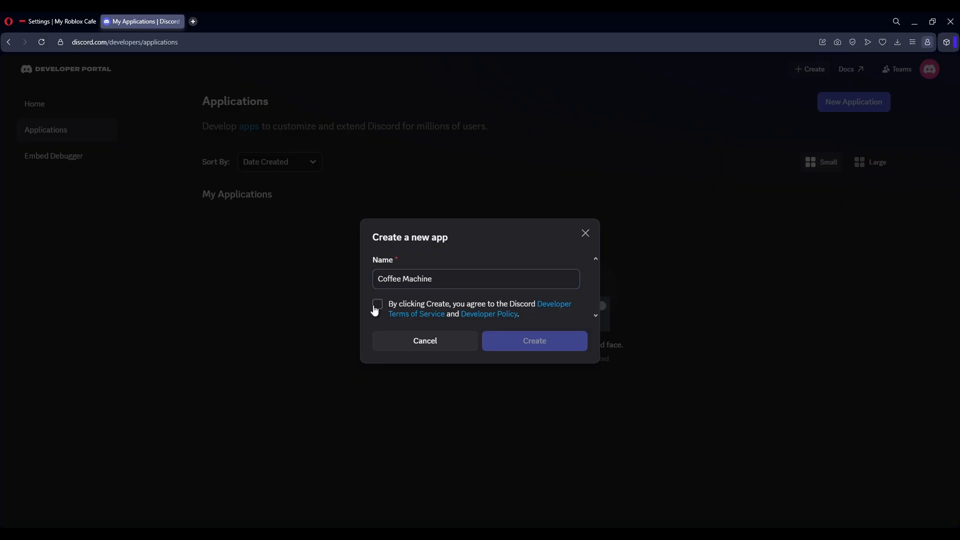
click(375, 308)
click(528, 339)
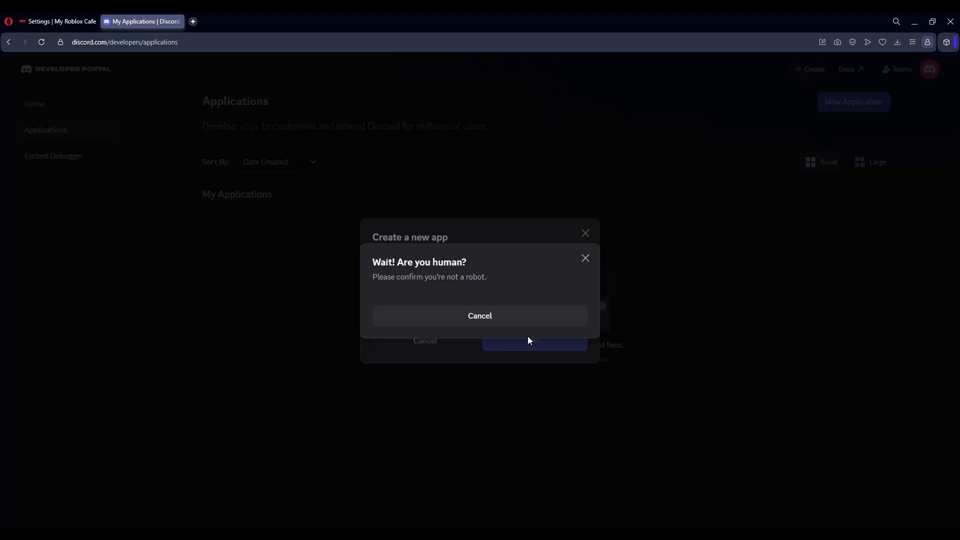
click(417, 289)
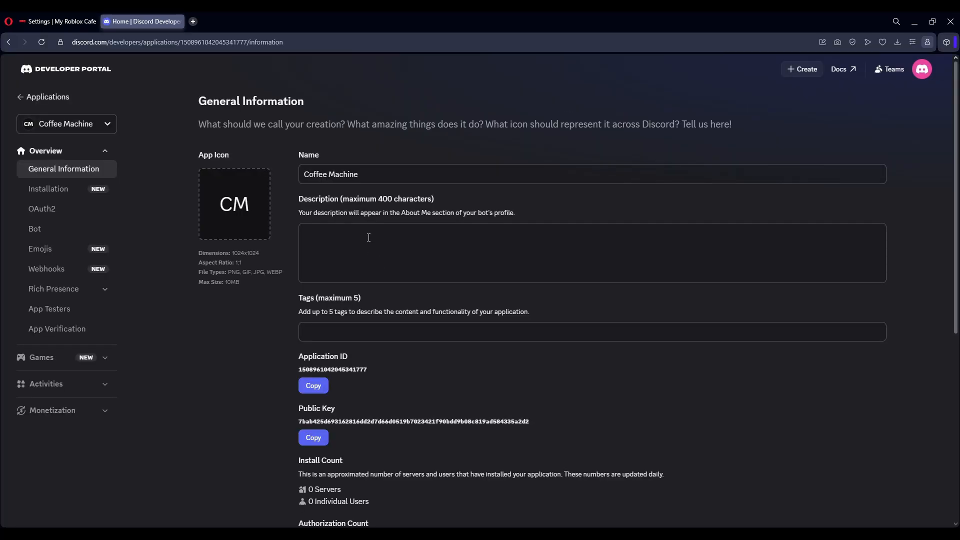
Set the coffee cup image as the Coffee Machine app icon and save the changes.
click(374, 180)
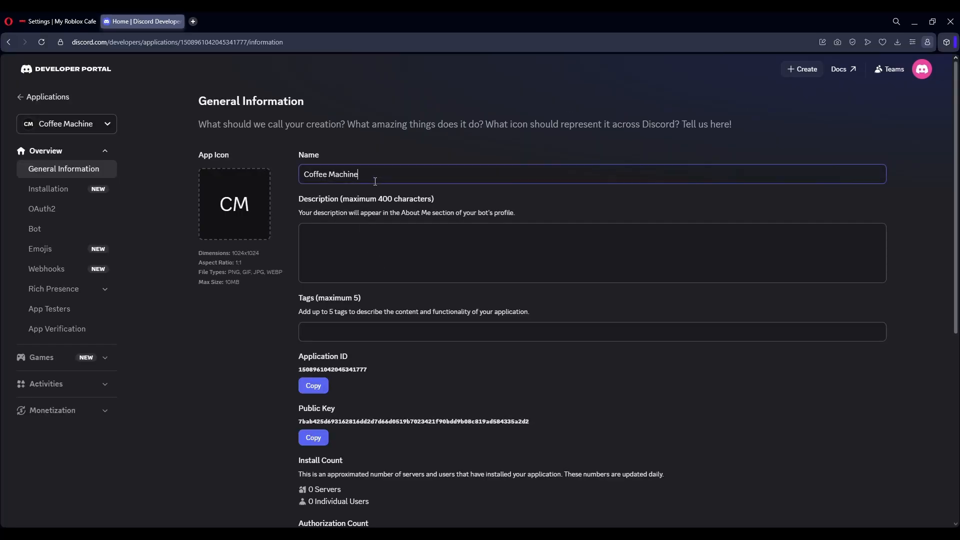
click(240, 210)
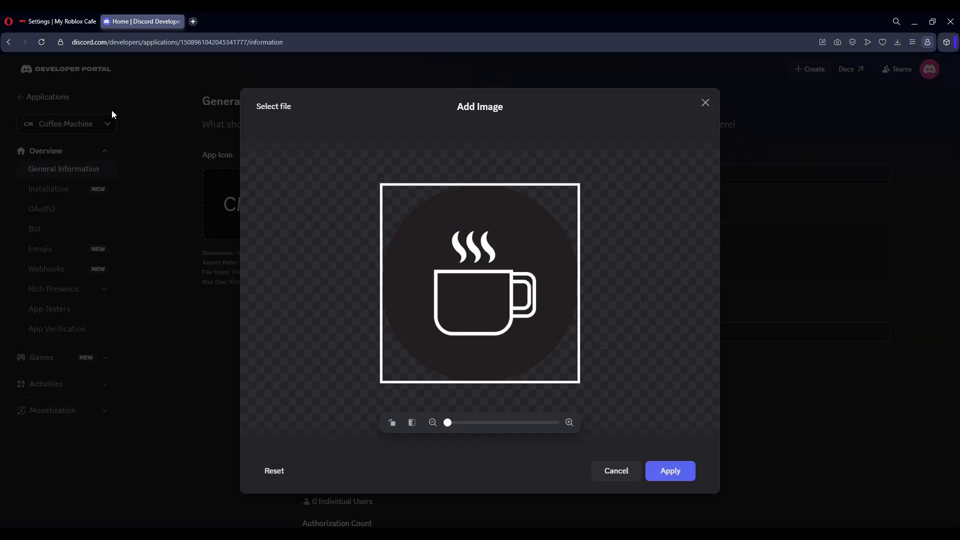
click(647, 474)
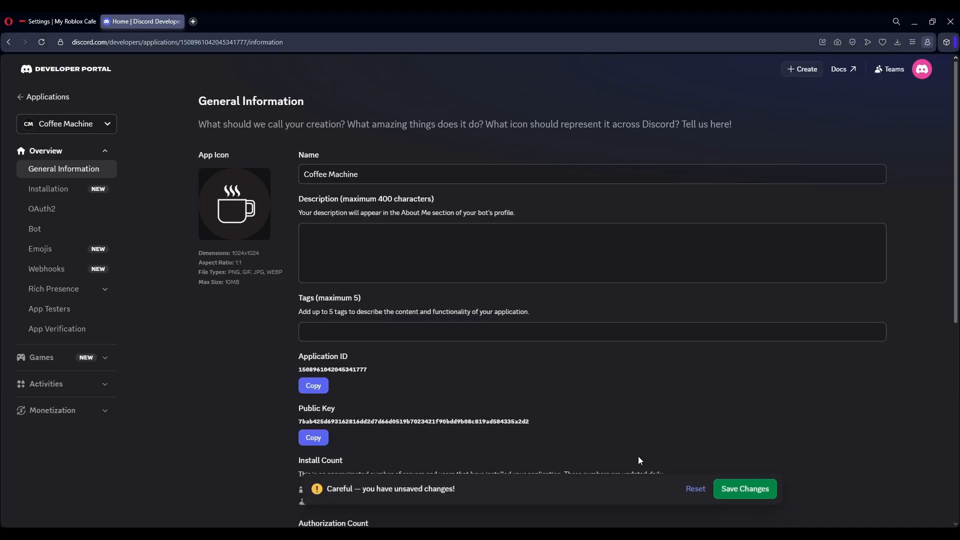
click(725, 496)
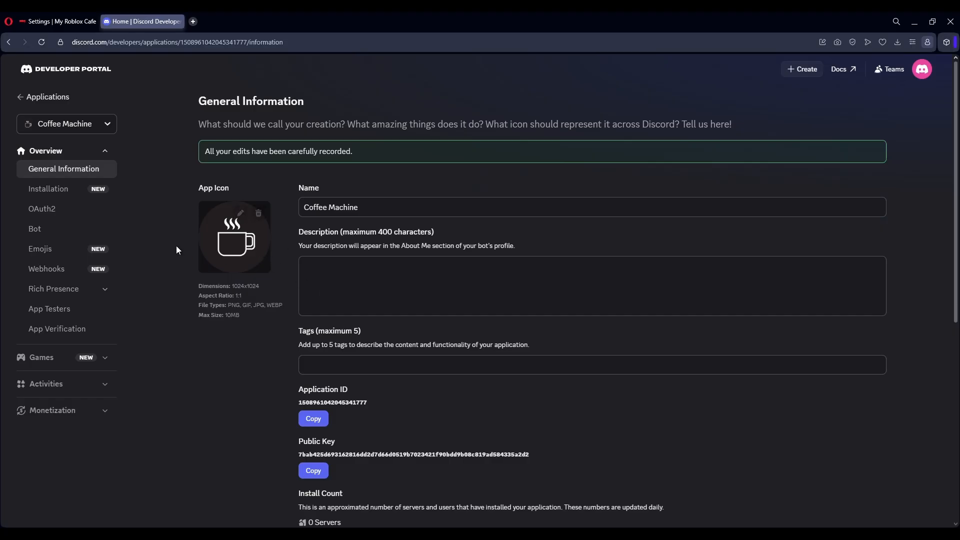
Enable the bot's Presence, Server Members and Message Content intents and save the changes.
click(70, 230)
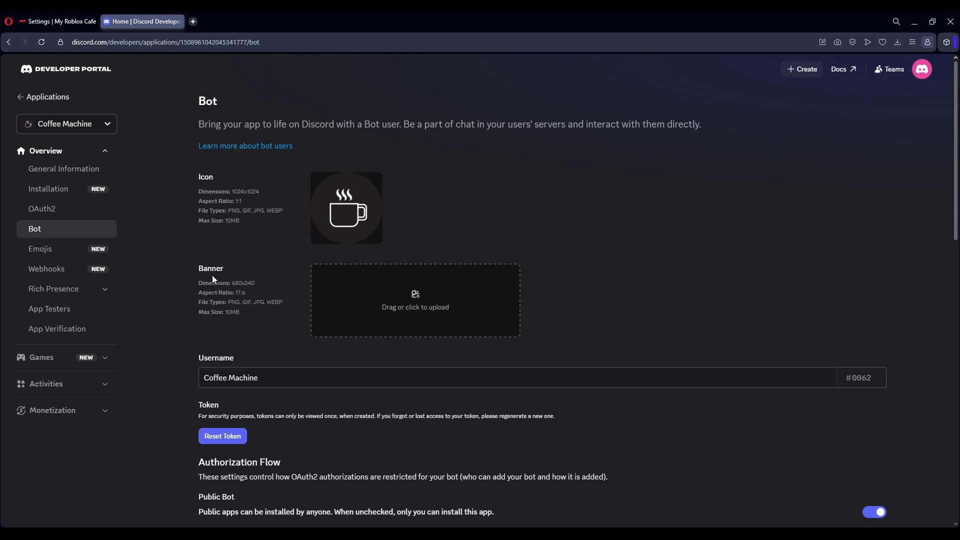
scroll(230, 350, down, 2)
scroll(230, 348, down, 2)
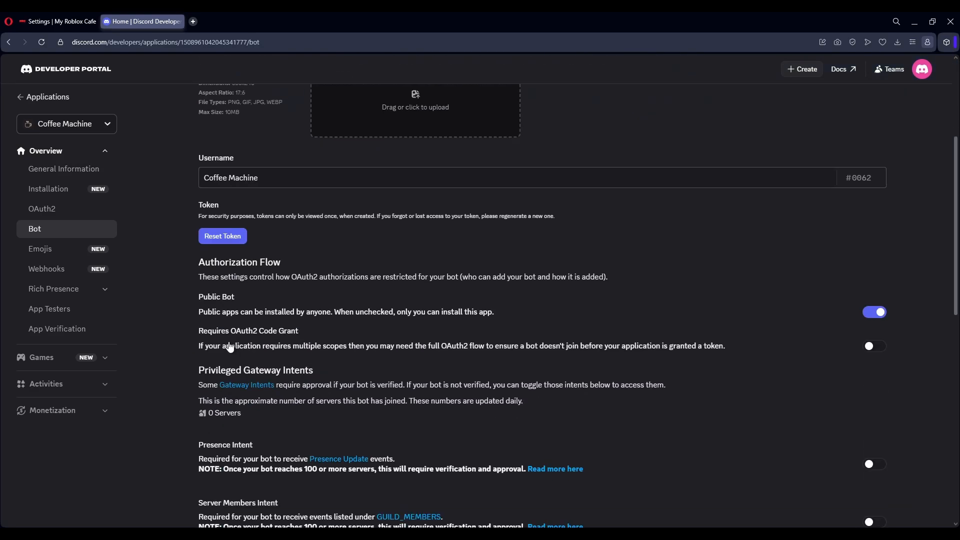
scroll(220, 340, up, 3)
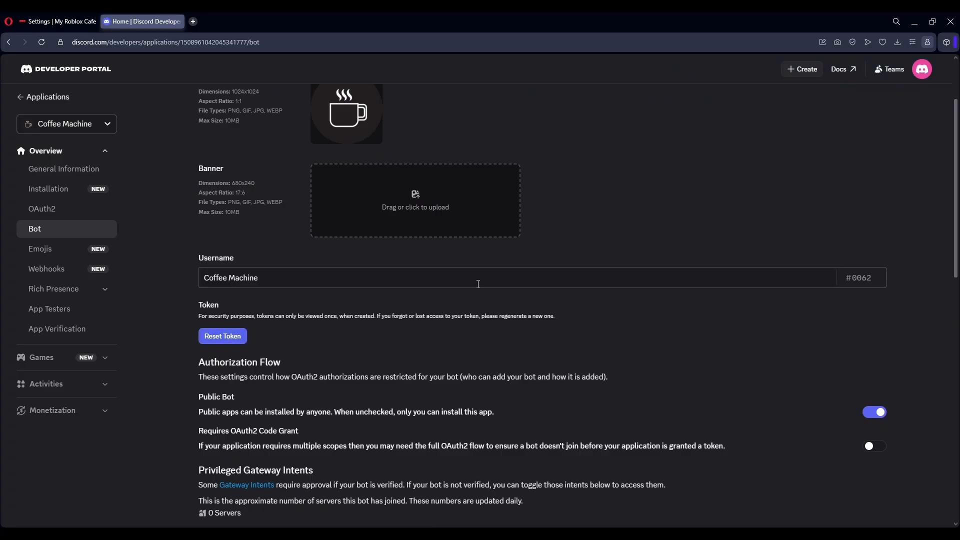
scroll(478, 284, down, 5)
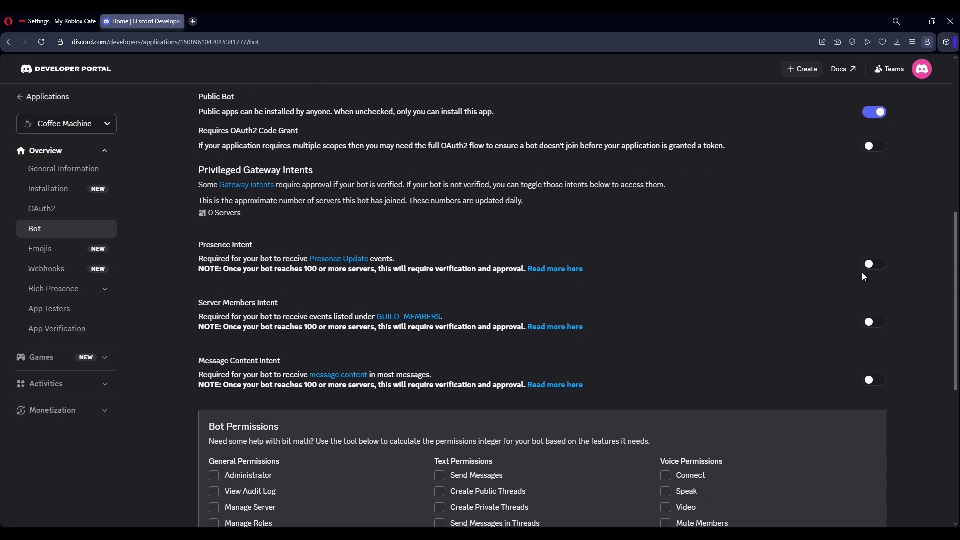
click(876, 265)
click(876, 323)
click(876, 381)
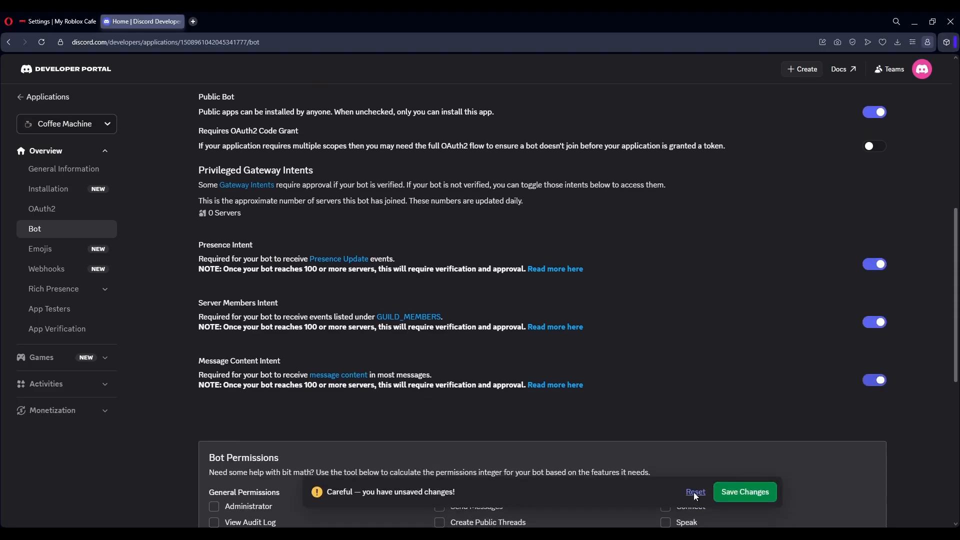
click(726, 500)
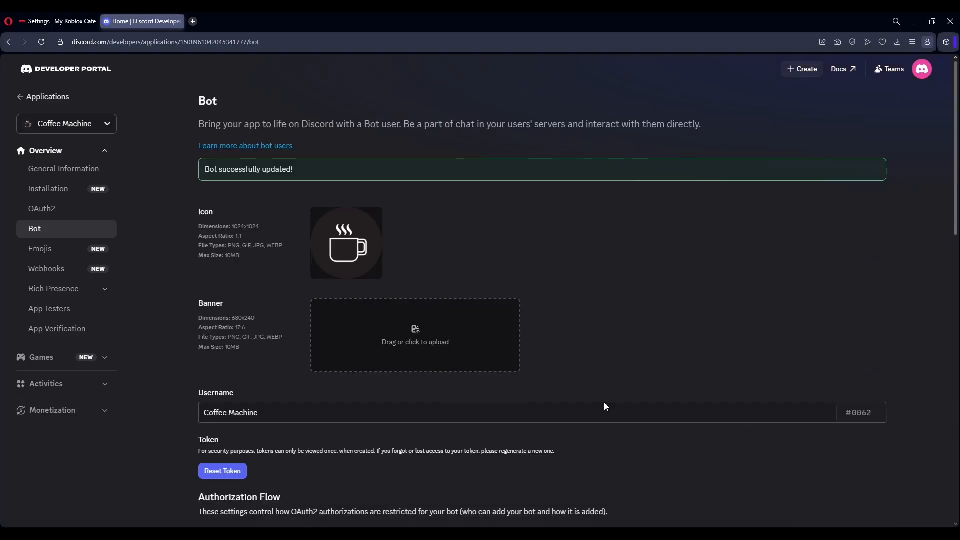
scroll(604, 403, down, 3)
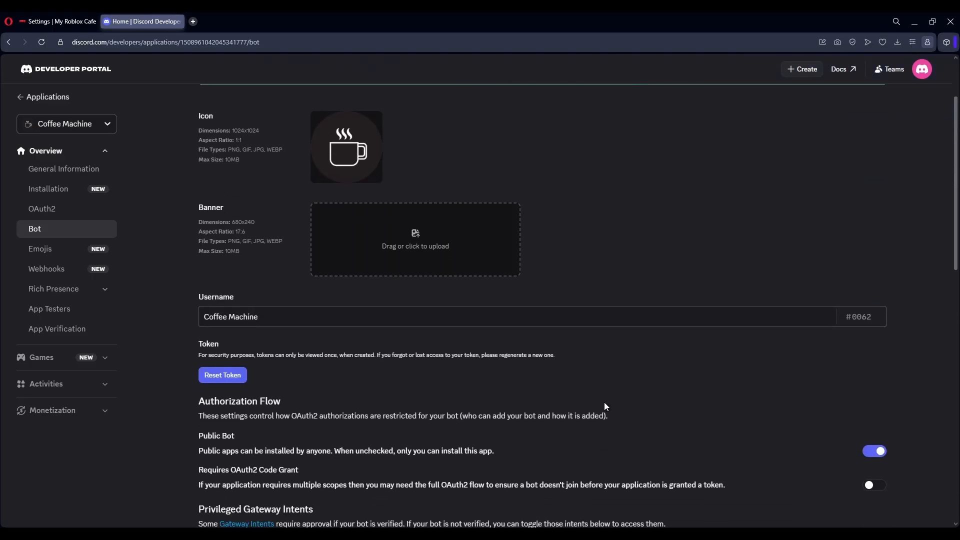
scroll(604, 406, down, 2)
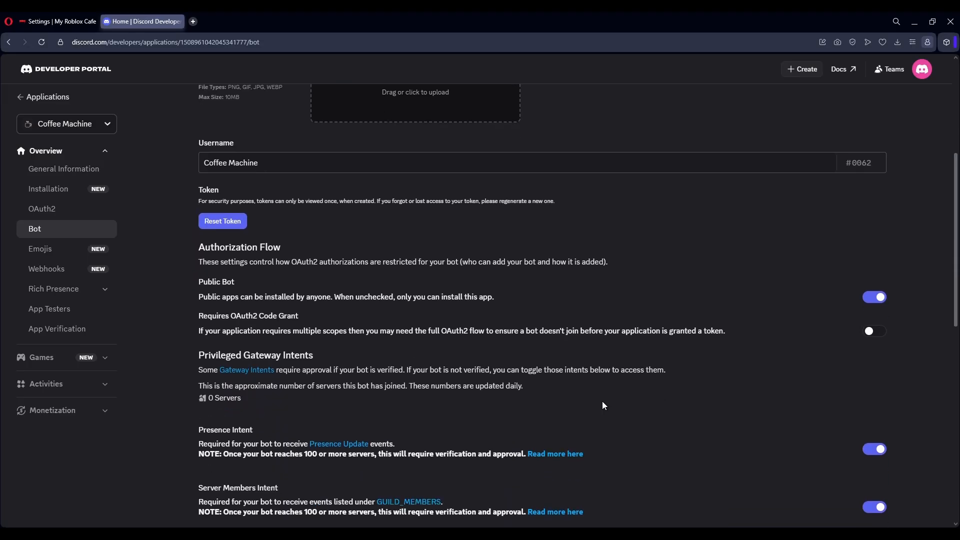
scroll(598, 399, up, 5)
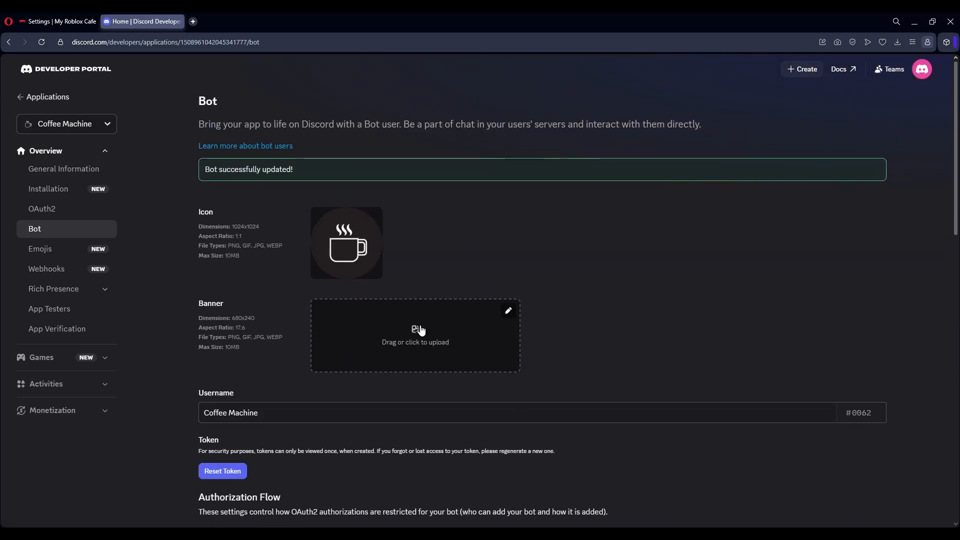
Disable User Install, give Guild Install the bot scope with the Administrator permission, and save the installation settings.
click(42, 192)
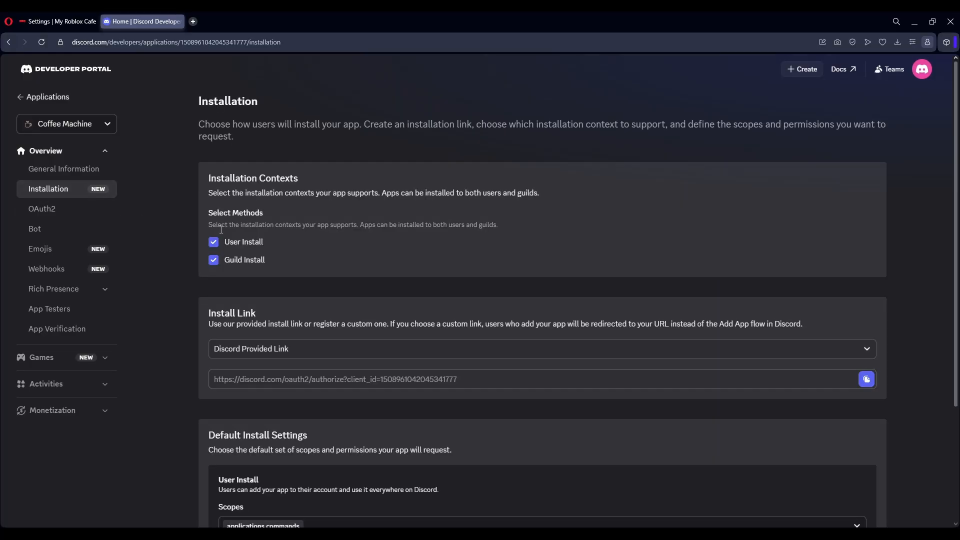
click(265, 239)
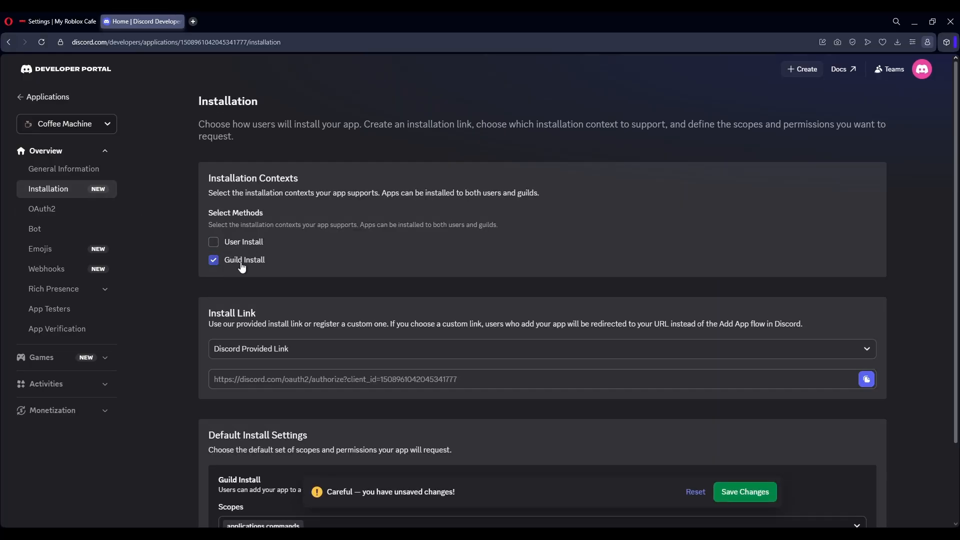
scroll(242, 268, down, 2)
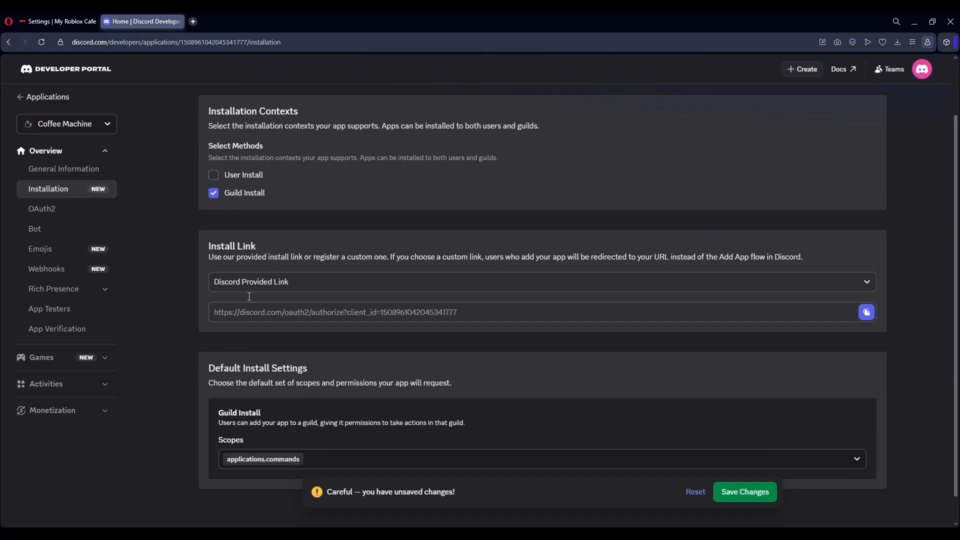
click(325, 432)
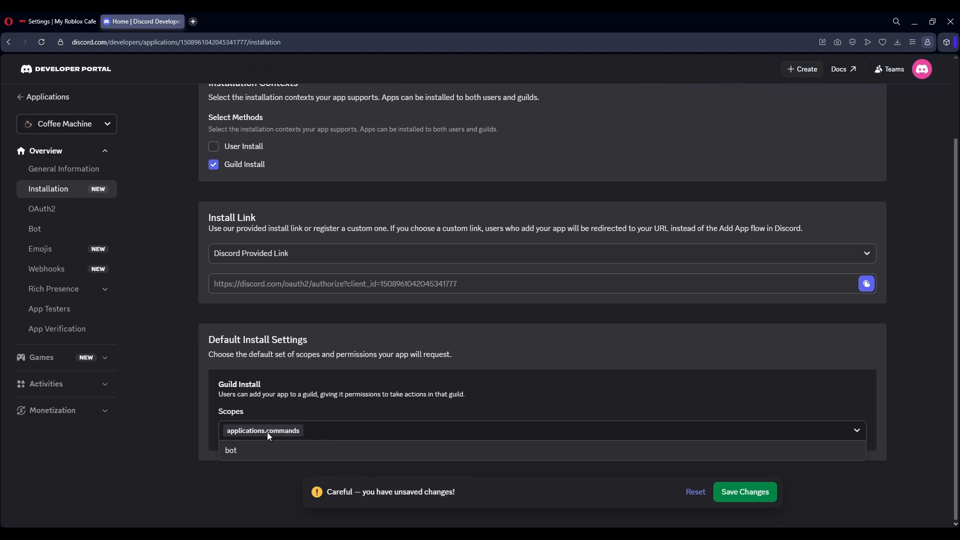
click(269, 450)
scroll(268, 437, down, 1)
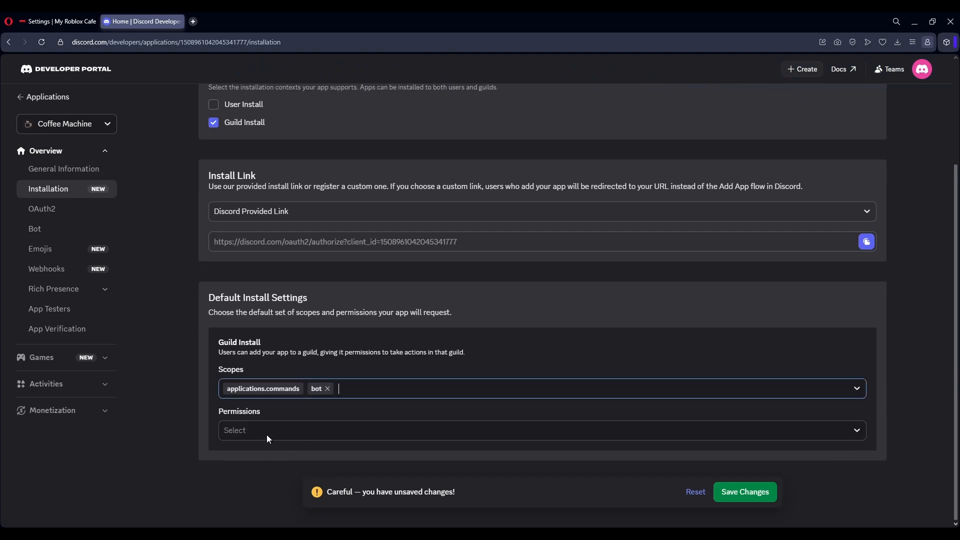
click(267, 434)
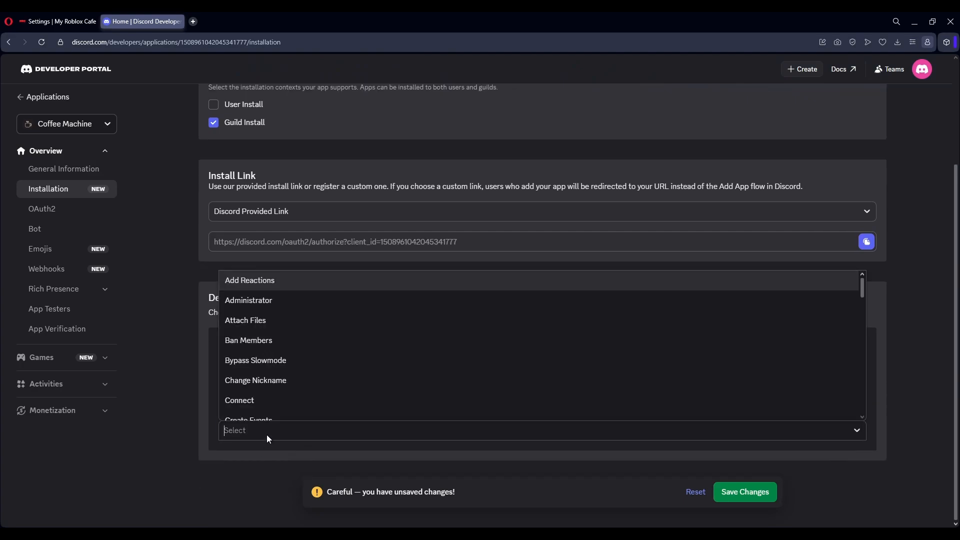
click(275, 304)
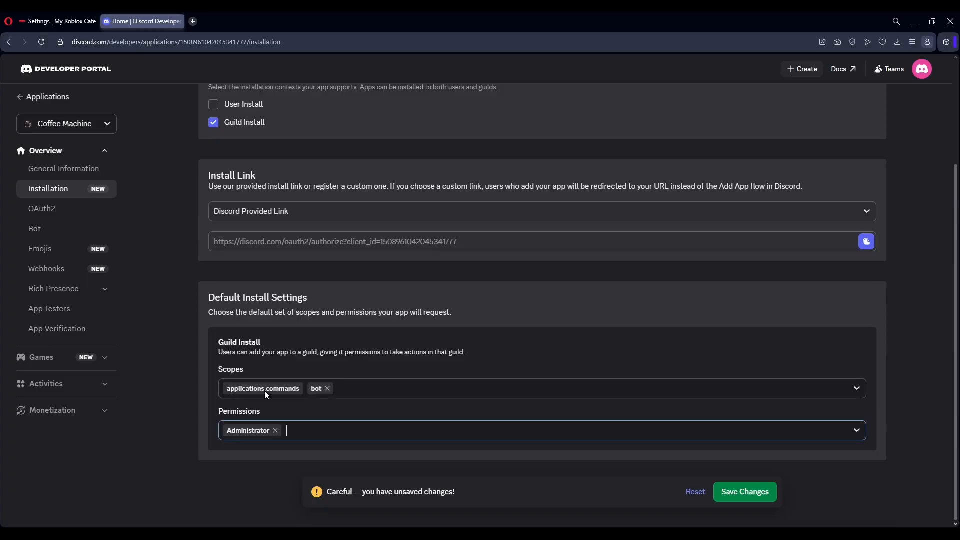
click(721, 495)
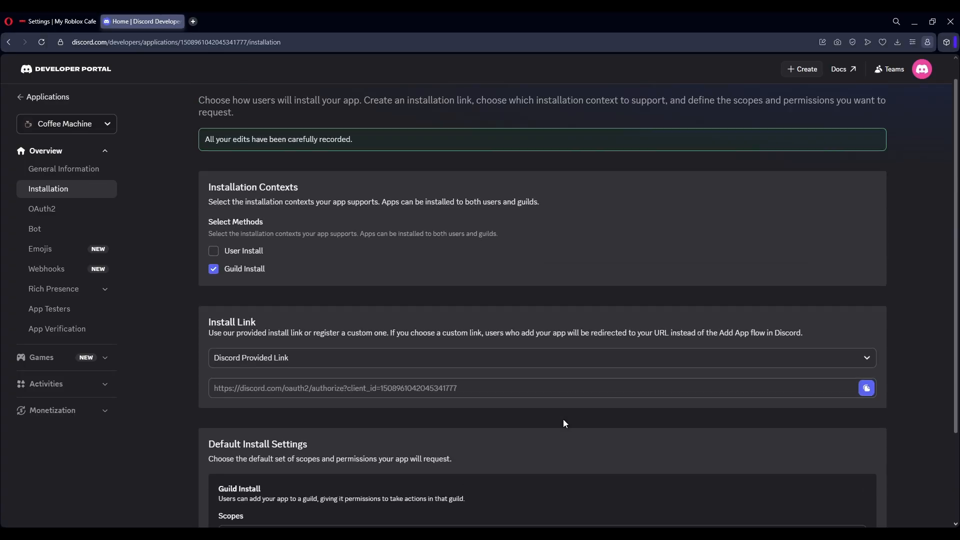
Copy the Discord-provided install link and open it in a new tab.
click(866, 411)
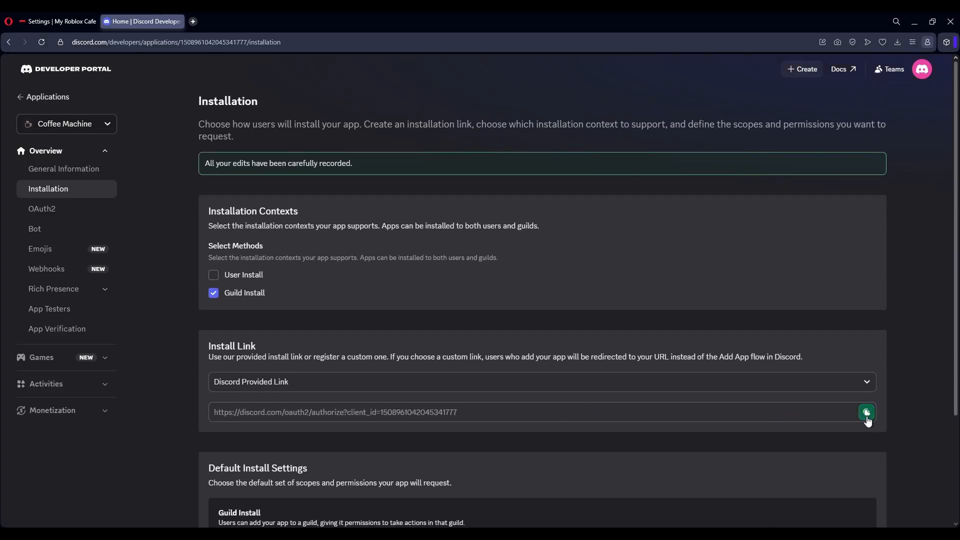
click(196, 23)
key(ctrl+v)
key(Return)
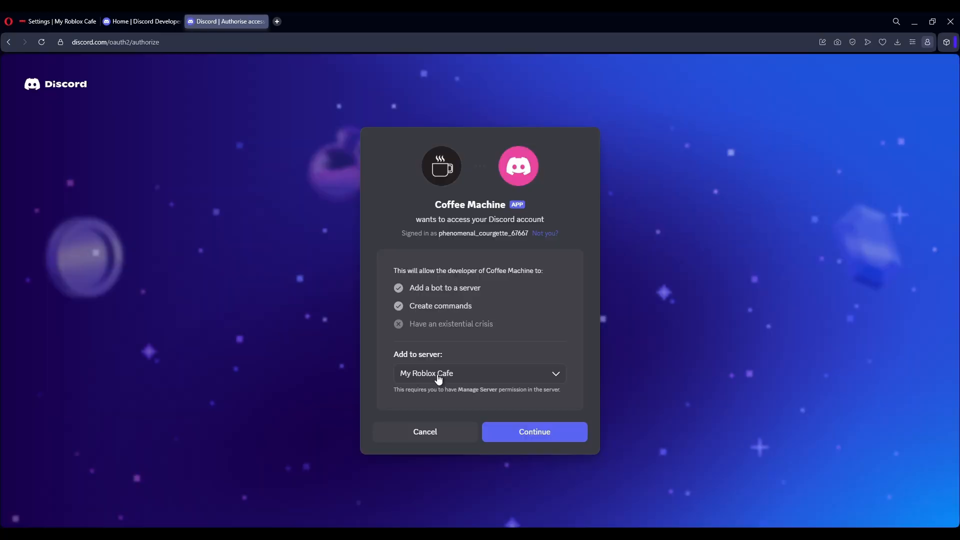
Add Coffee Machine to the My Roblox Cafe server, authorising the Administrator permission and completing the human verification.
click(454, 386)
click(443, 400)
click(517, 433)
click(539, 438)
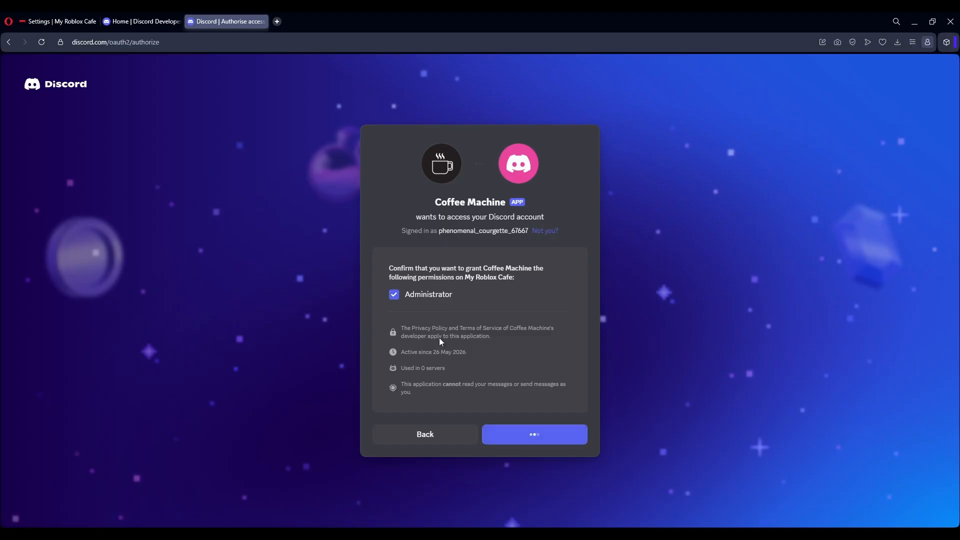
click(420, 361)
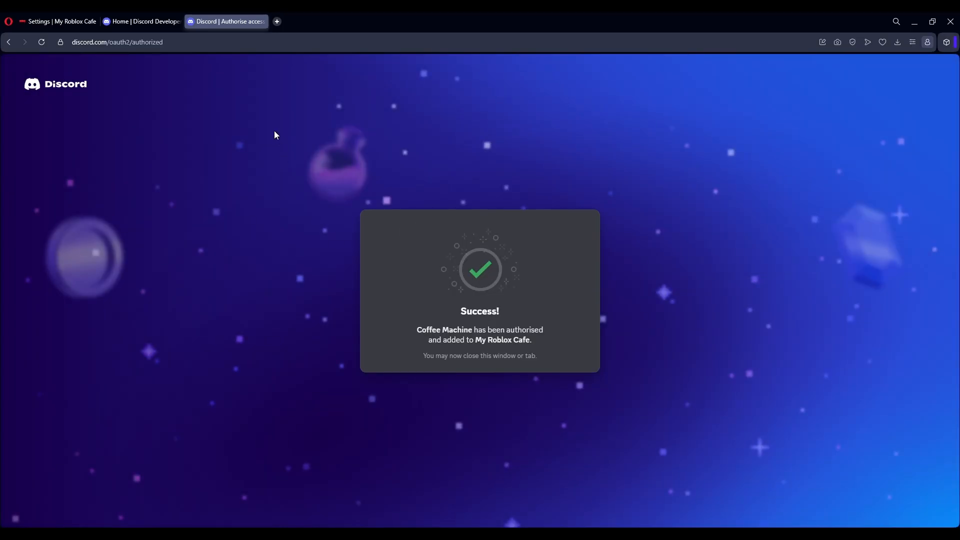
Switch to Discord in a new tab and view the Coffee Machine bot's profile in the My Roblox Cafe server.
click(277, 21)
click(335, 125)
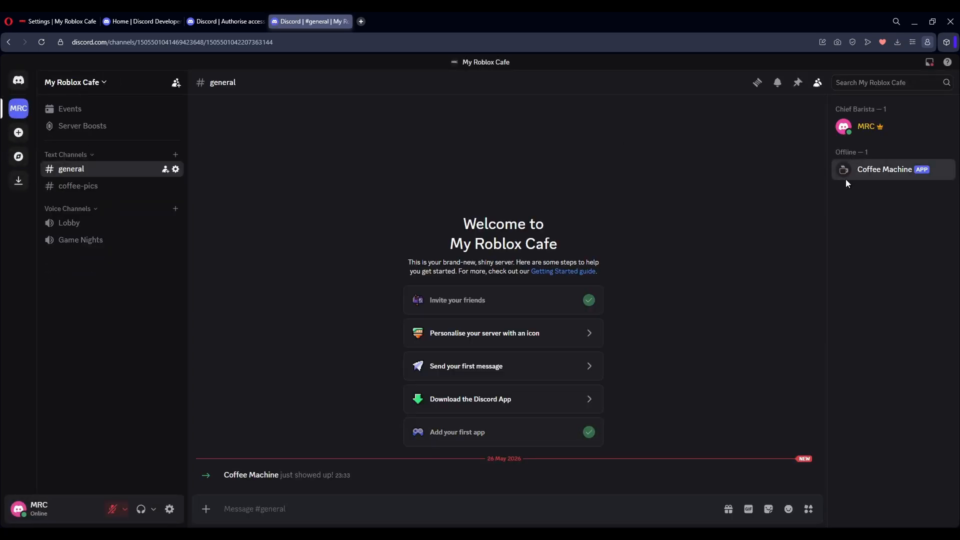
click(846, 179)
key(Escape)
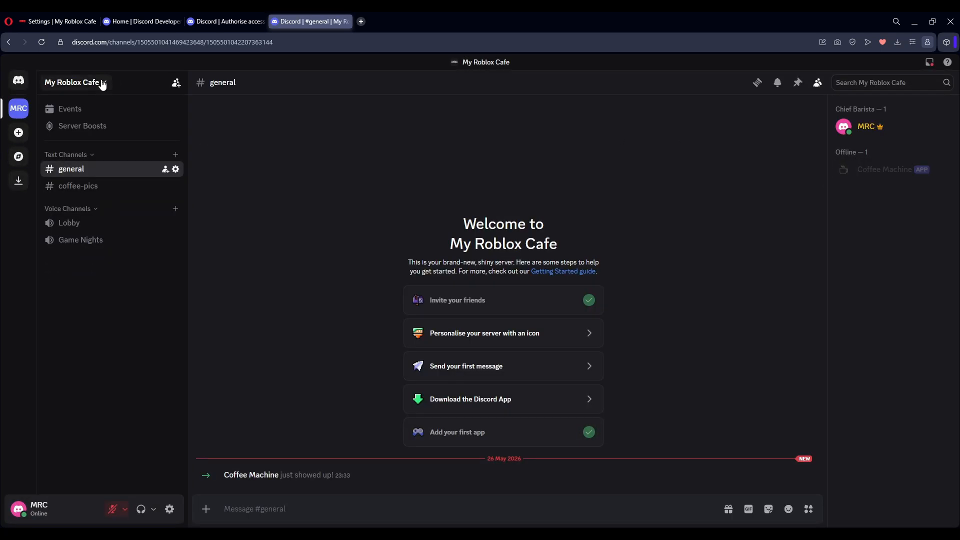
click(867, 169)
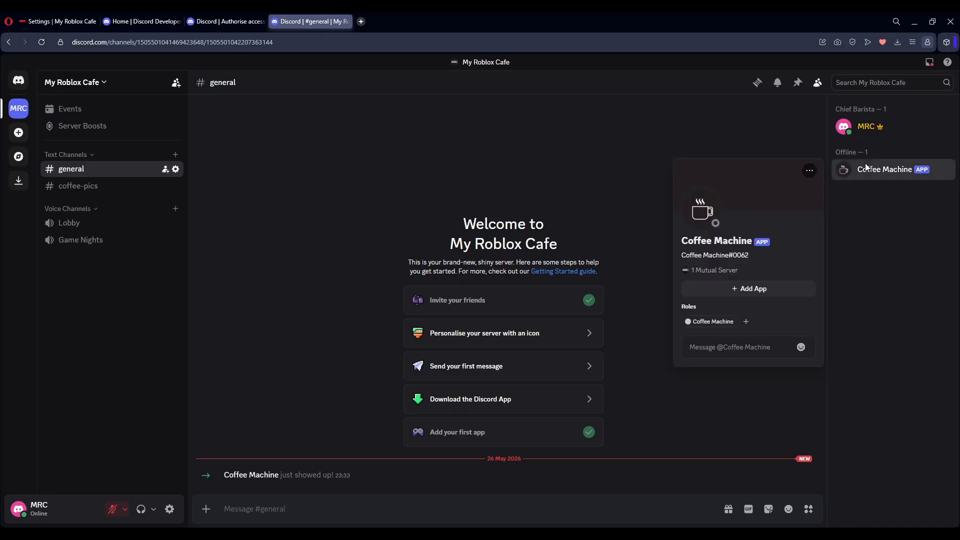
Return to the Discord Developer Portal and open the Coffee Machine application's Bot settings.
click(505, 122)
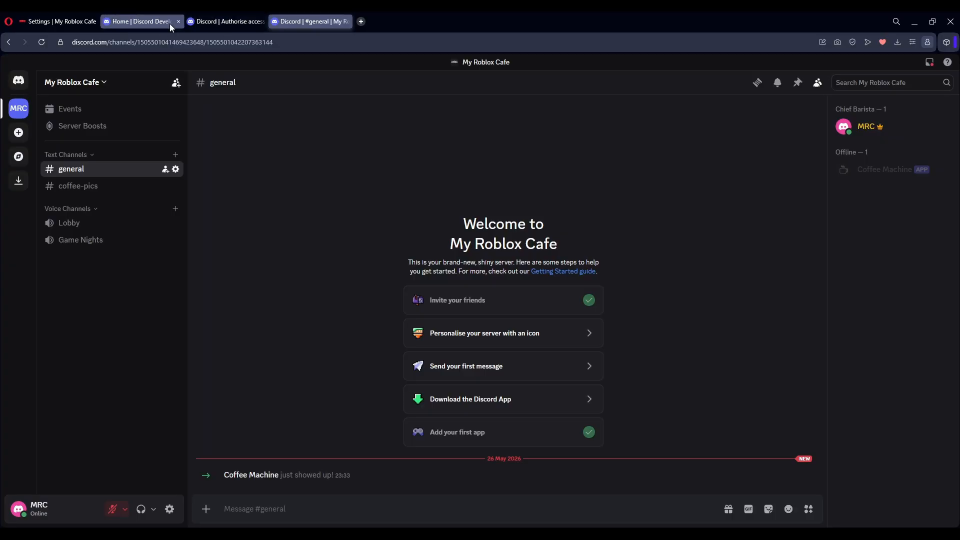
click(140, 23)
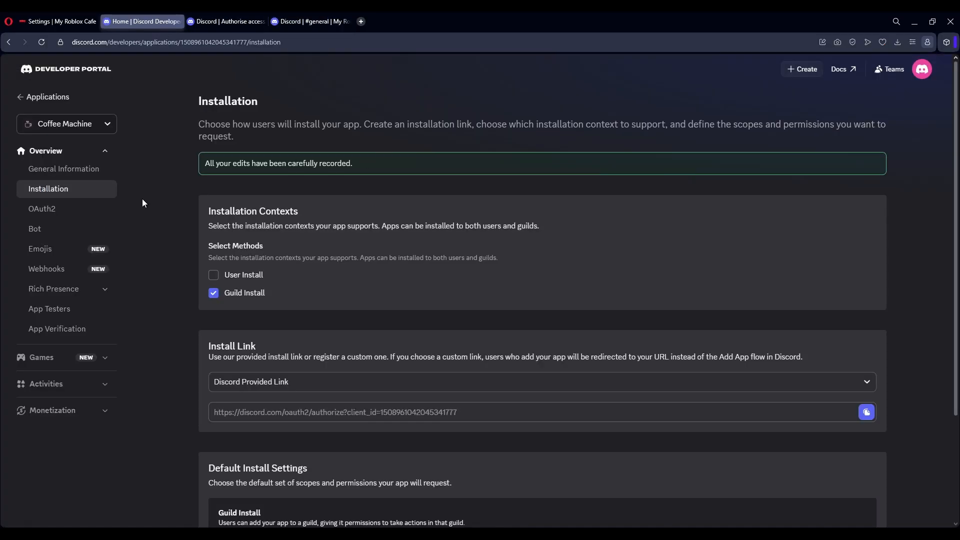
click(69, 229)
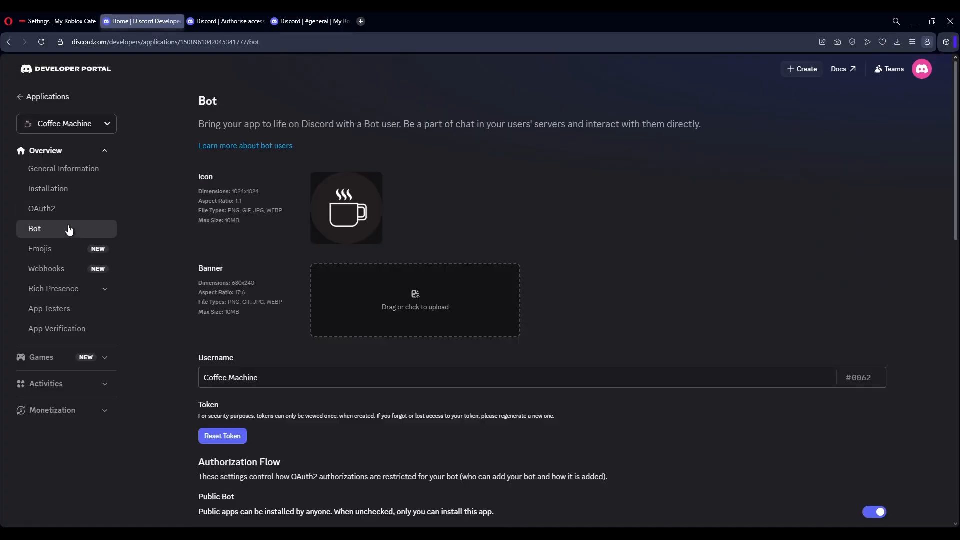
Try to reset the Coffee Machine bot's token, authenticating with the account password.
scroll(268, 244, down, 3)
click(217, 288)
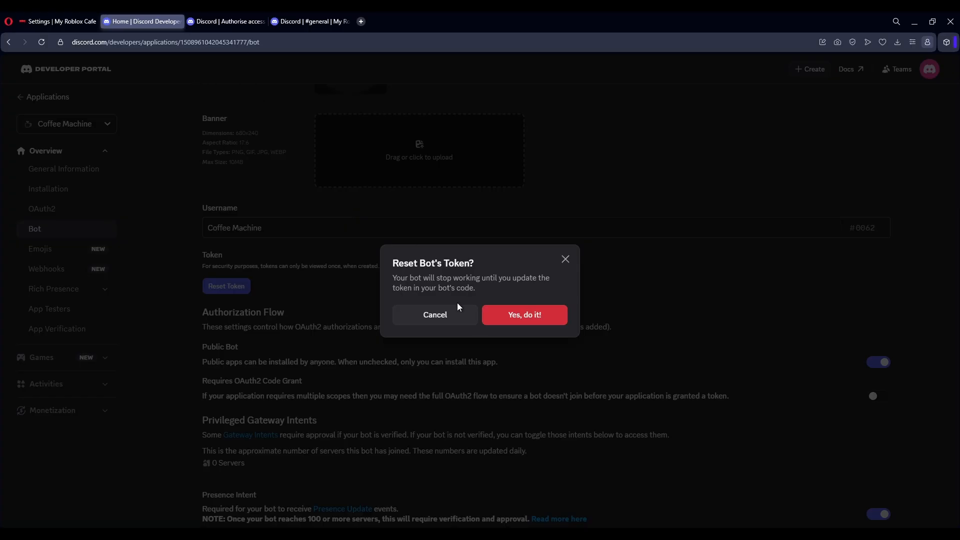
click(498, 320)
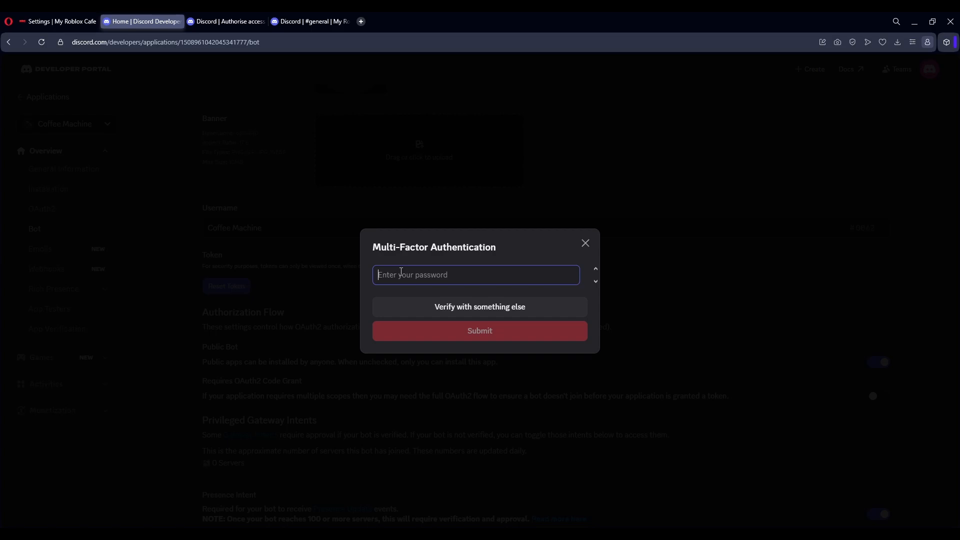
text(•••)
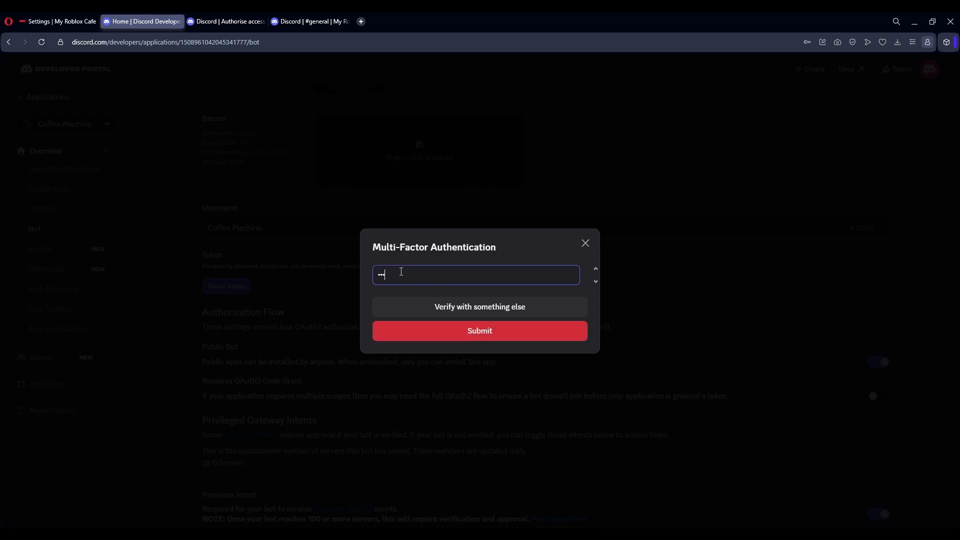
text(••••••••••)
key(Return)
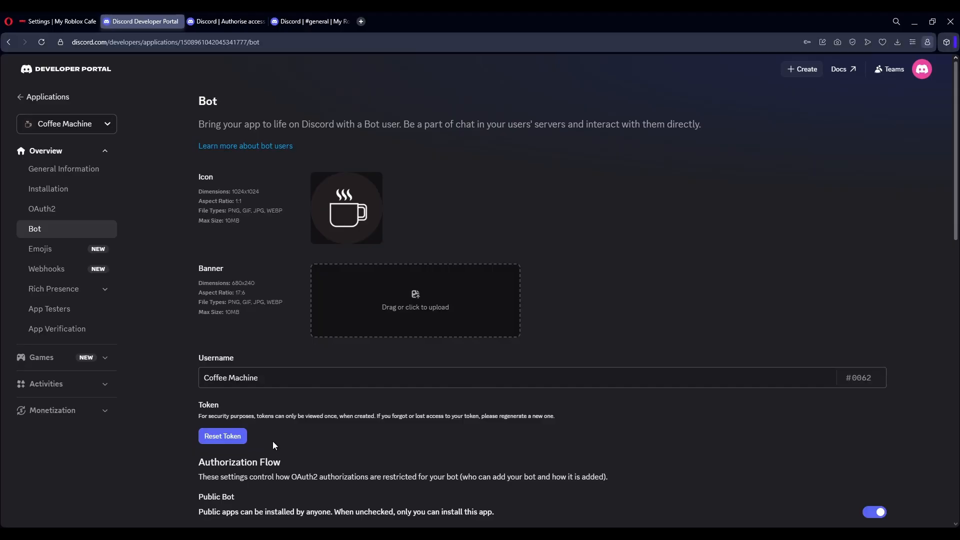
Reset the bot token again and submit the account password for multi-factor authentication.
click(235, 437)
click(514, 310)
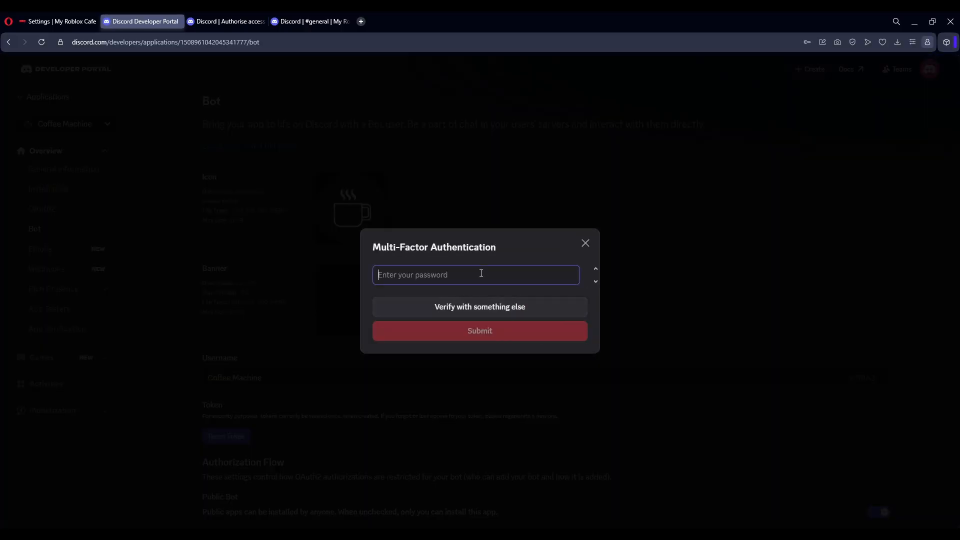
text(•••••••••)
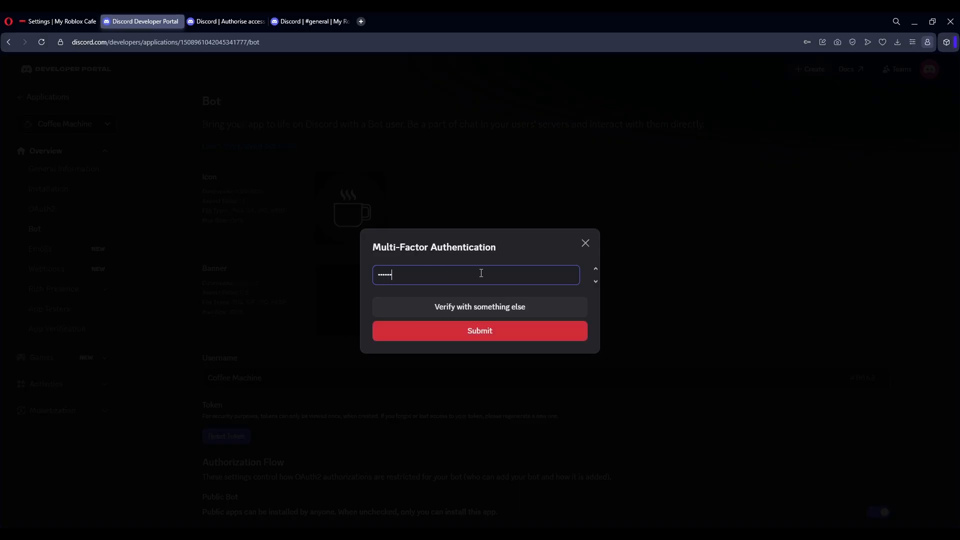
click(483, 340)
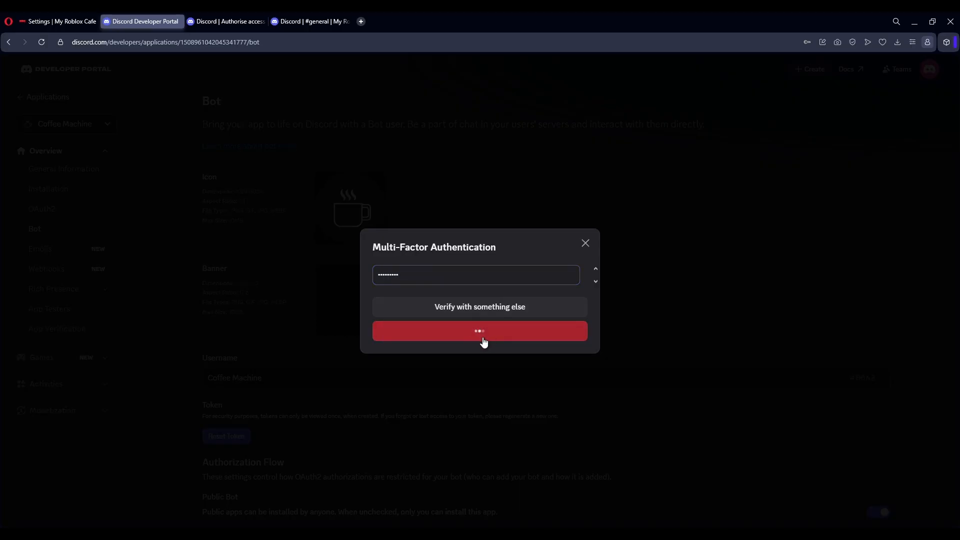
Copy the newly generated Coffee Machine bot token.
scroll(323, 408, down, 2)
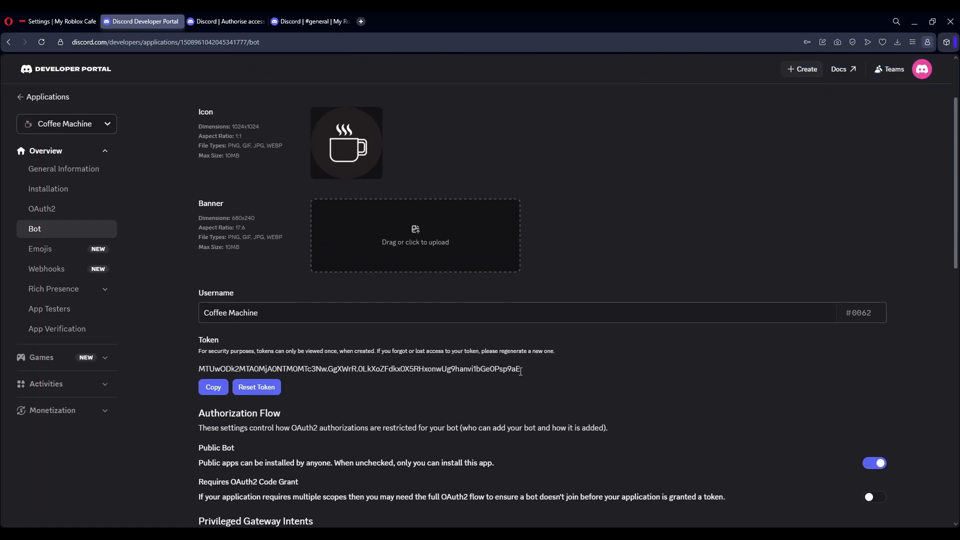
drag(520, 371, 195, 368)
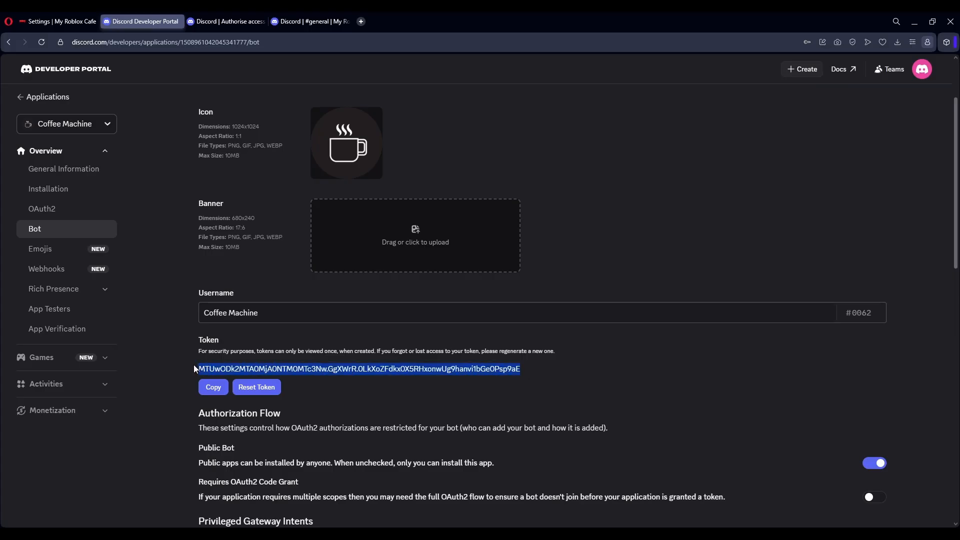
click(200, 366)
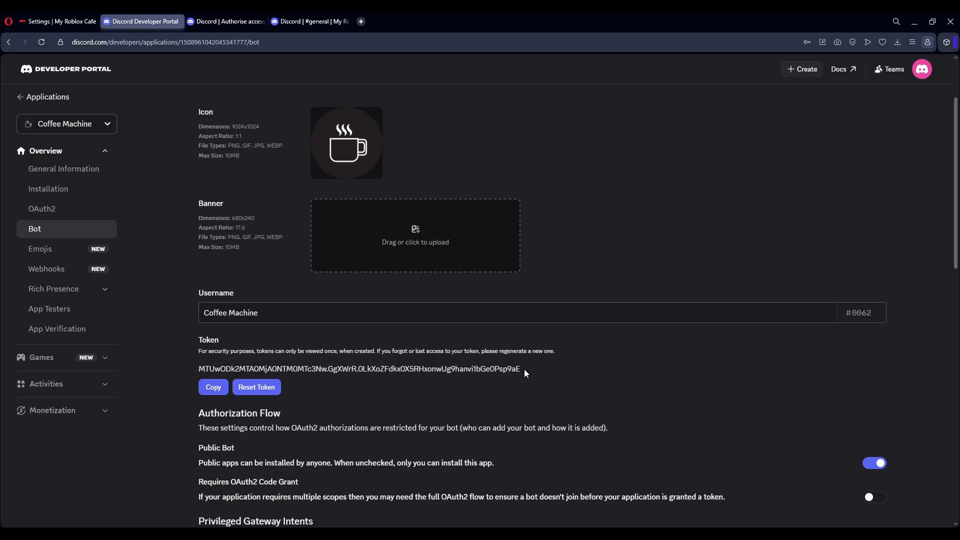
drag(525, 373, 174, 369)
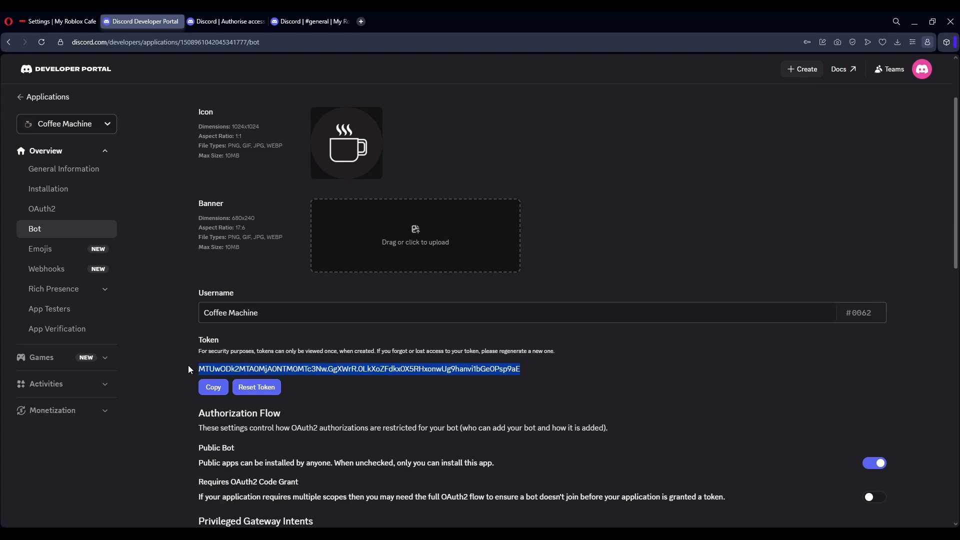
click(252, 88)
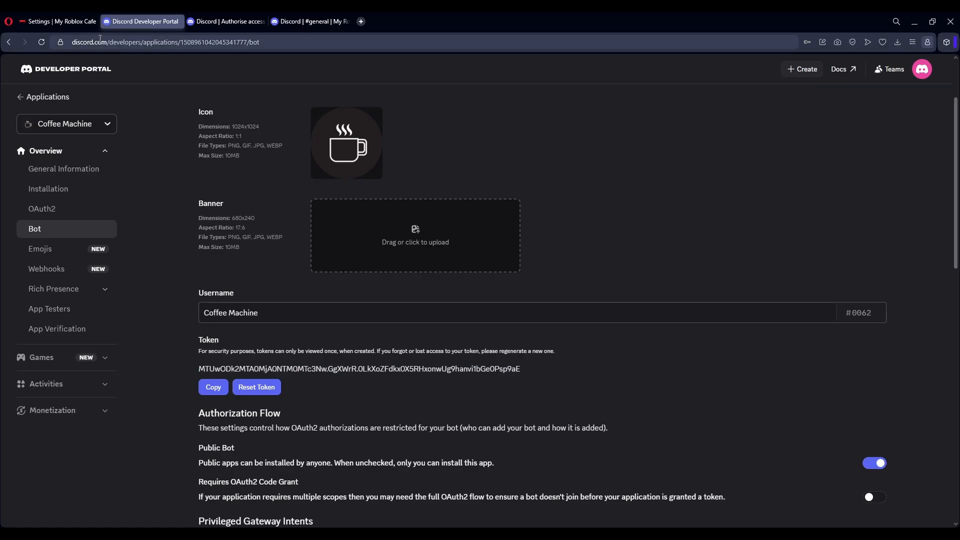
Switch to the MRC portal settings, paste the bot token into DISCORD_BOT_TOKEN and save it.
click(60, 22)
click(194, 261)
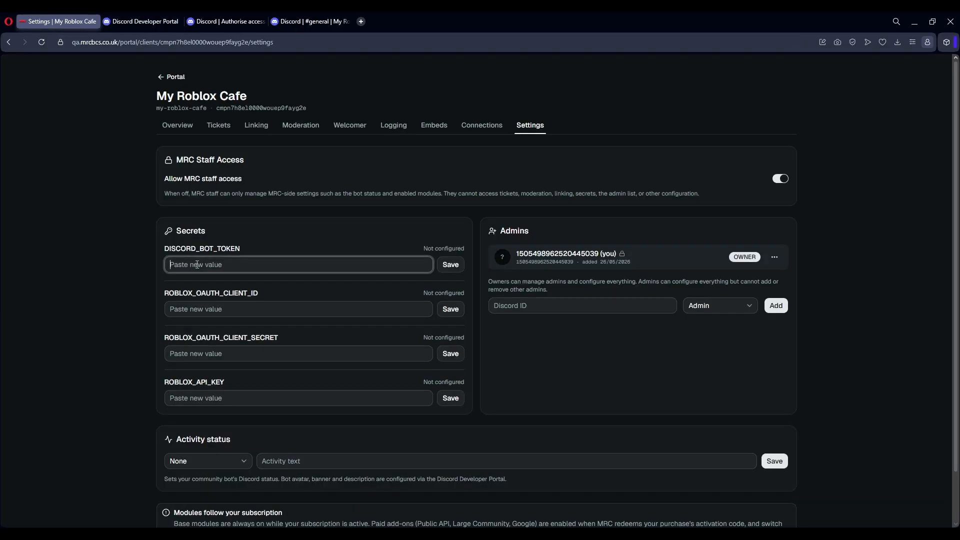
key(ctrl+v)
click(453, 266)
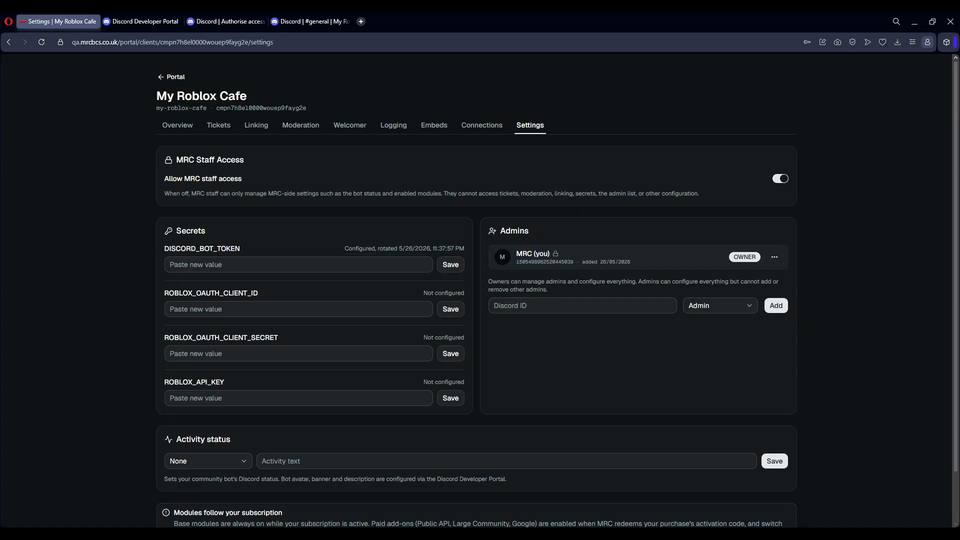
Open OAuth 2.0 Apps in the Roblox Creator Hub in a new tab, start creating an app and proceed to the required account verification.
click(361, 21)
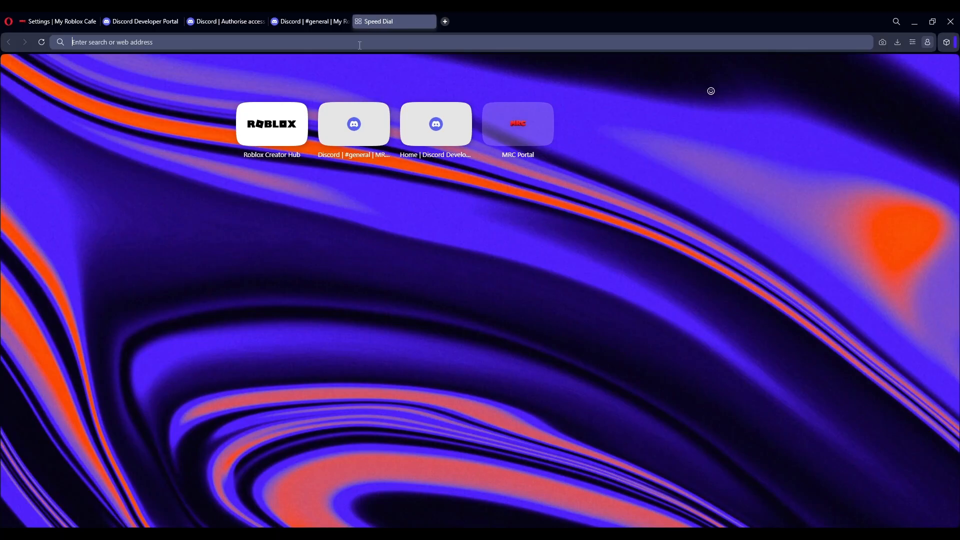
click(284, 143)
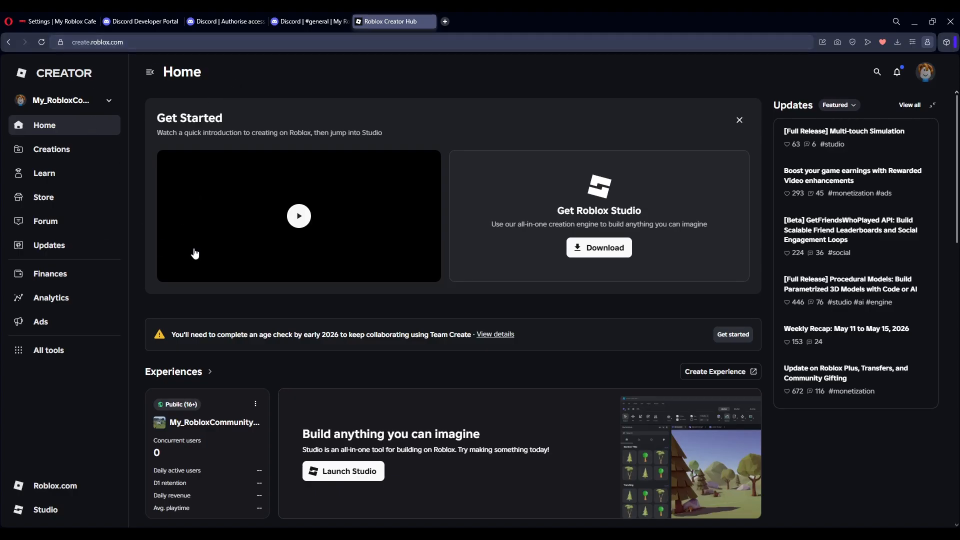
click(69, 359)
click(171, 245)
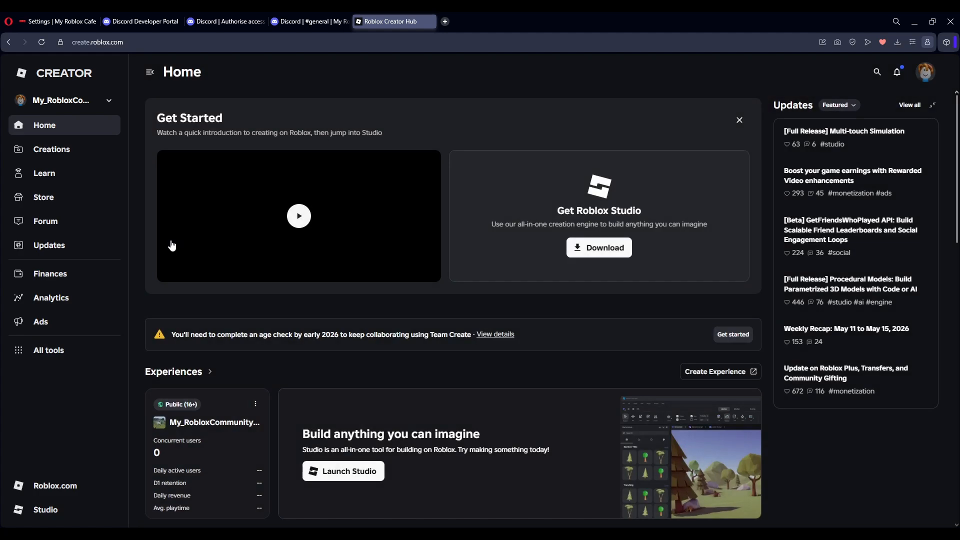
click(505, 314)
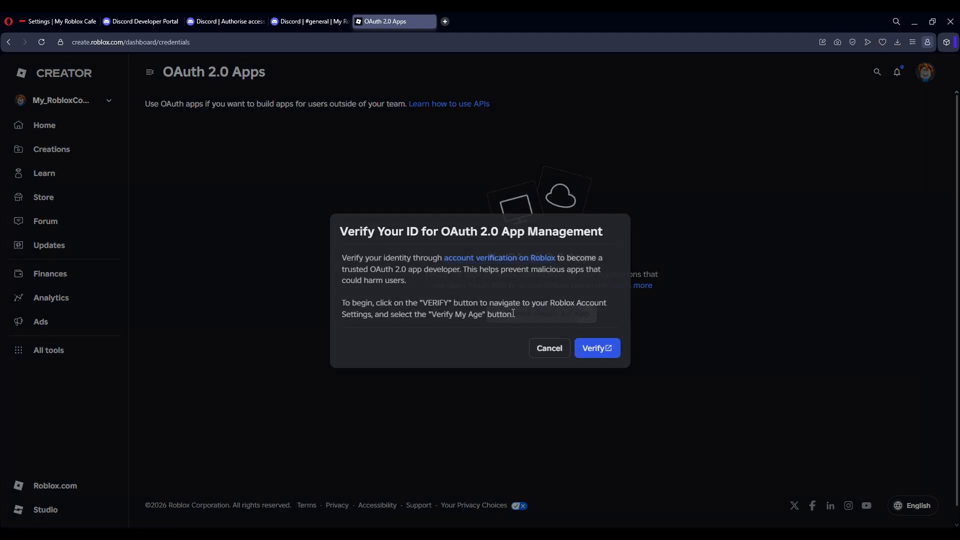
click(595, 348)
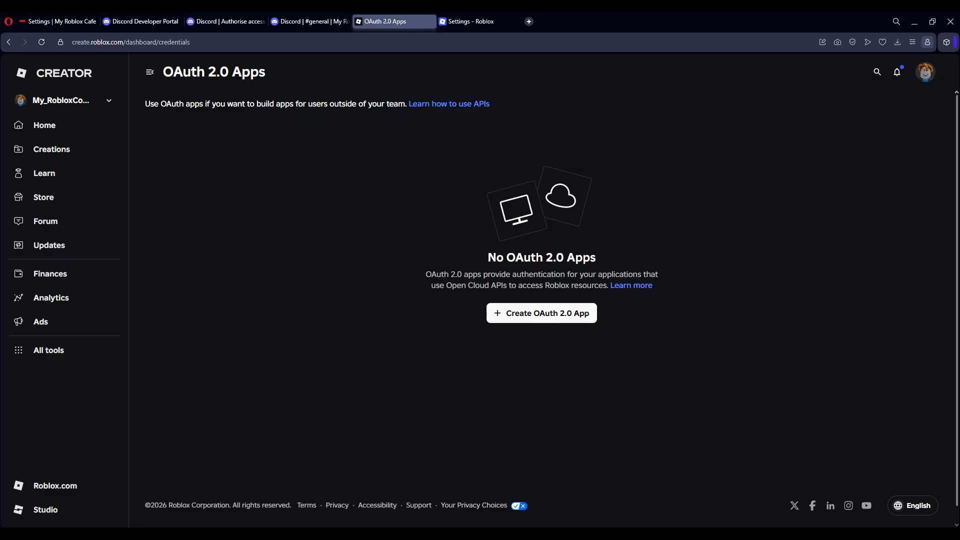
Create an OAuth 2.0 app named "My Roblox Cafe Linking", agreeing to the Roblox Third-Party App Terms.
click(528, 320)
click(450, 272)
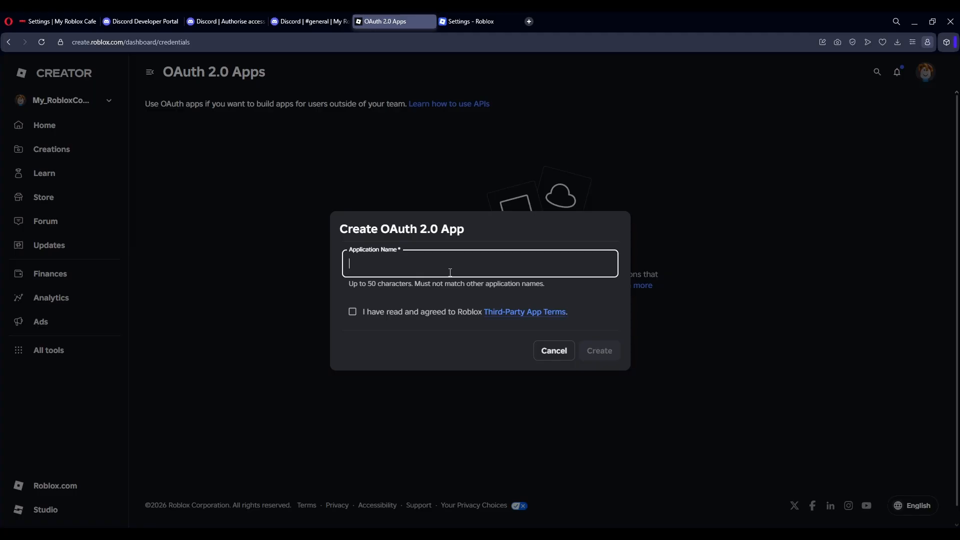
text(My Roblox Cafe Linking)
click(404, 310)
click(606, 352)
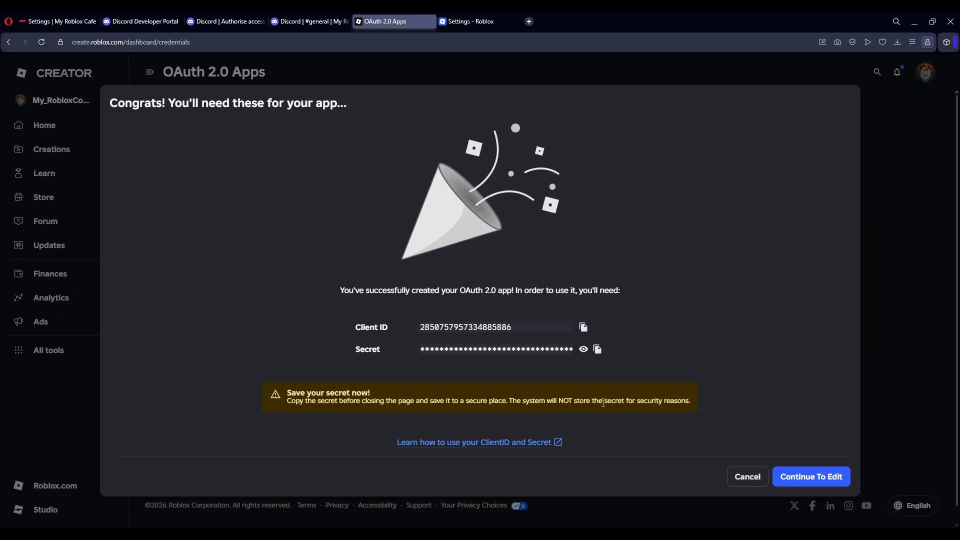
Copy the new app's client ID and save it as ROBLOX_OAUTH_CLIENT_ID in the MRC portal settings.
click(582, 328)
click(58, 21)
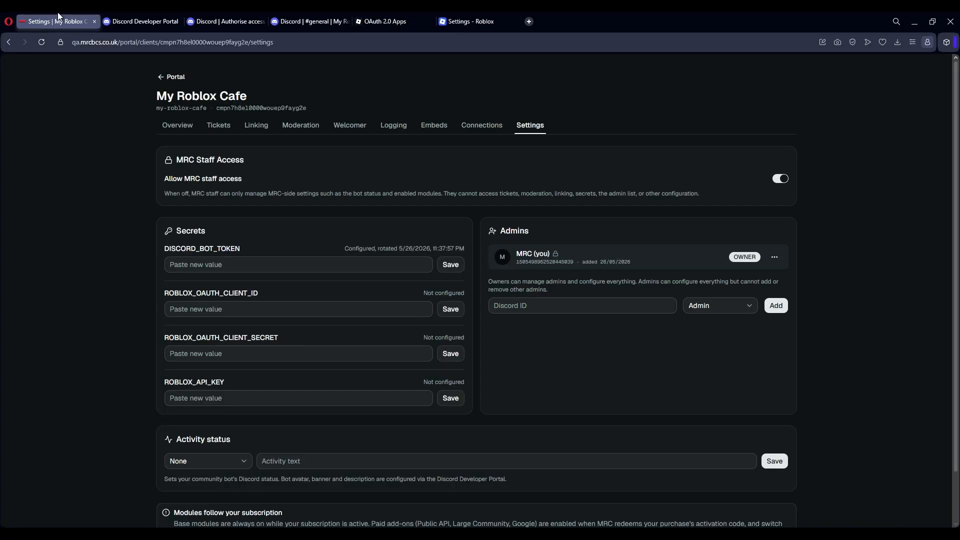
click(247, 304)
key(ctrl+v)
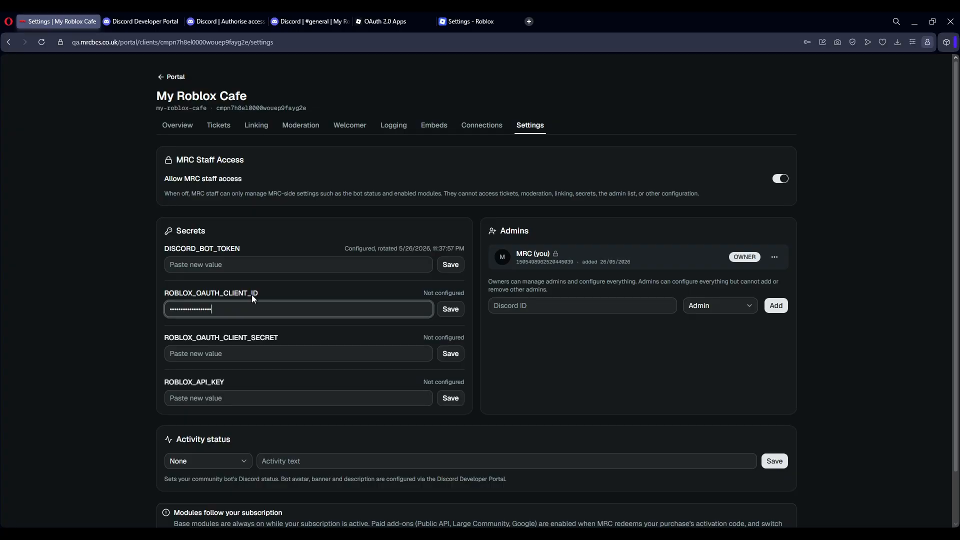
click(446, 310)
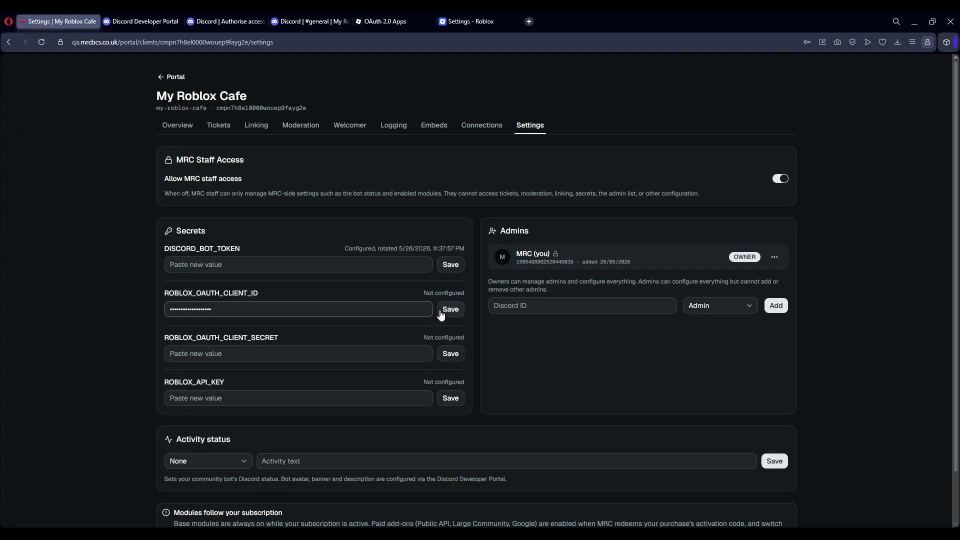
Copy the OAuth app's secret and save it as ROBLOX_OAUTH_CLIENT_SECRET in the MRC portal settings.
click(384, 16)
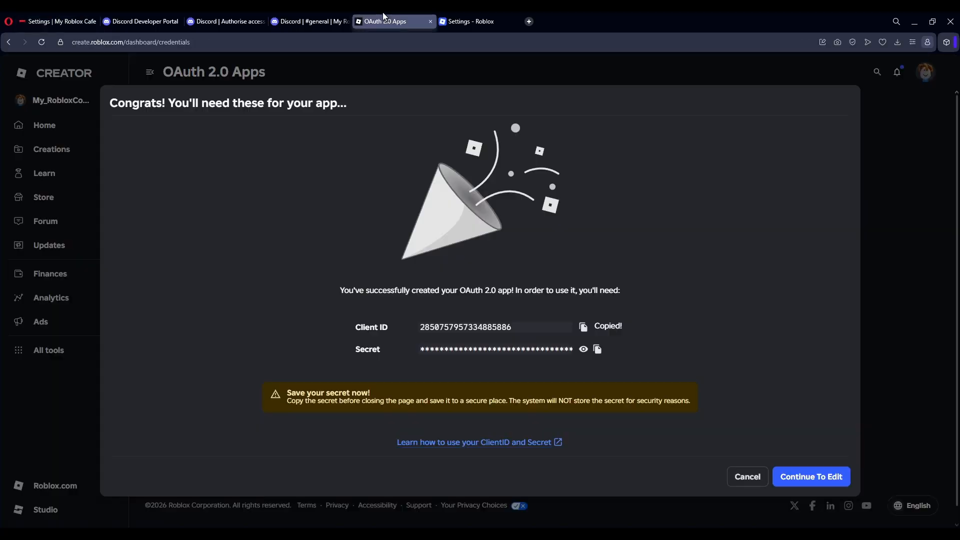
click(598, 350)
click(57, 21)
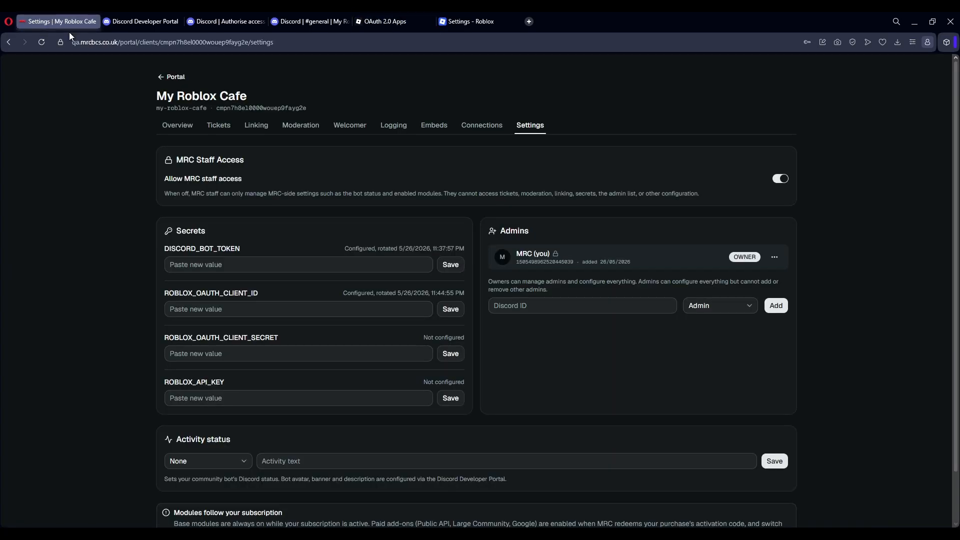
click(255, 354)
key(ctrl+v)
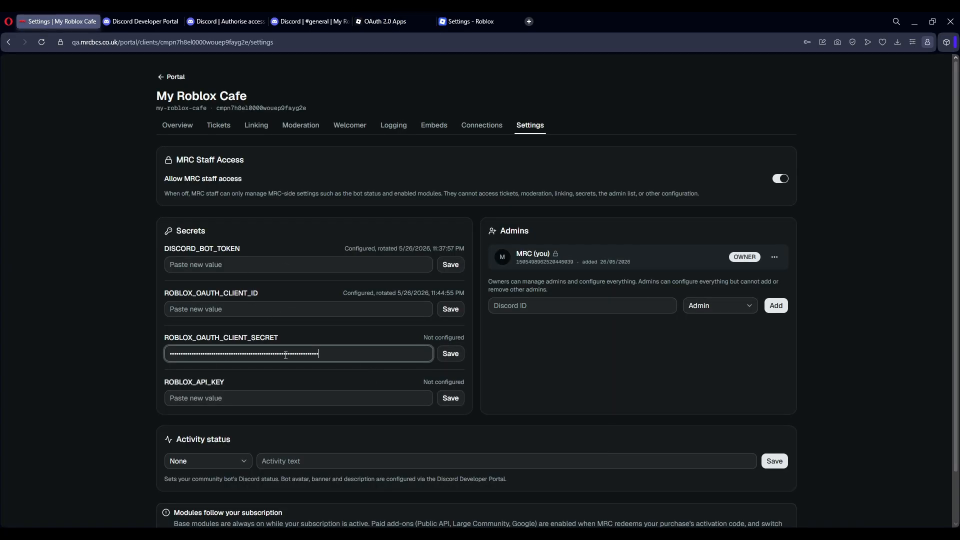
click(450, 353)
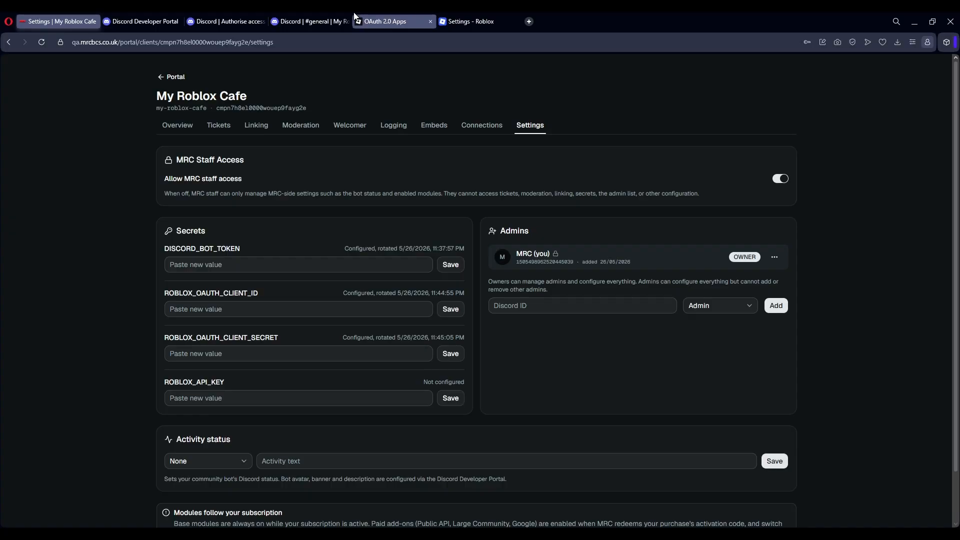
Return to the Roblox OAuth 2.0 Apps tab and continue to editing the newly created app.
click(382, 15)
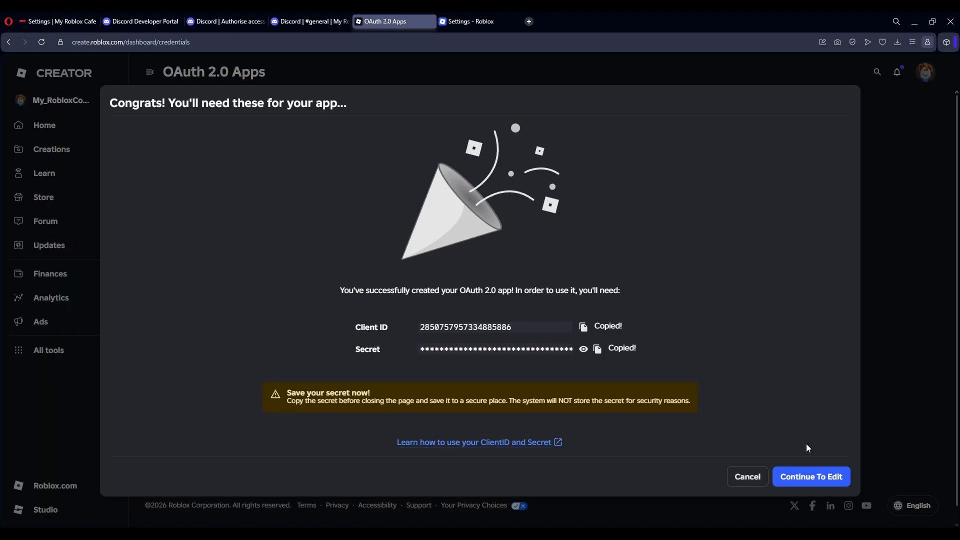
click(820, 477)
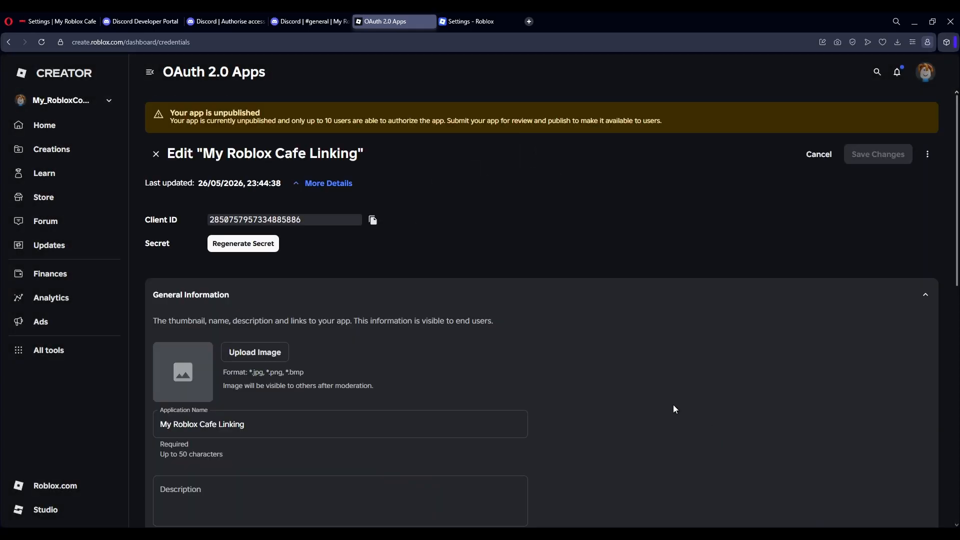
scroll(406, 352, down, 3)
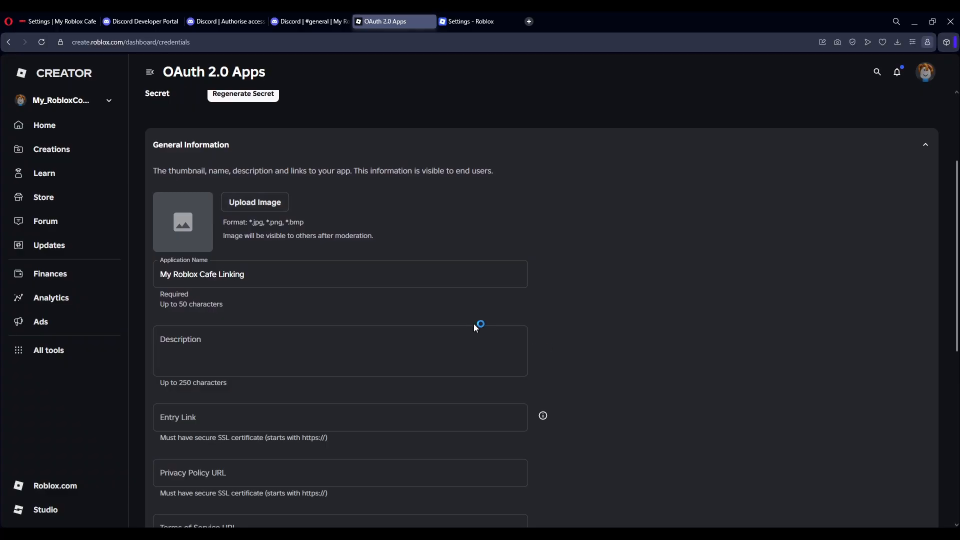
scroll(300, 255, down, 1)
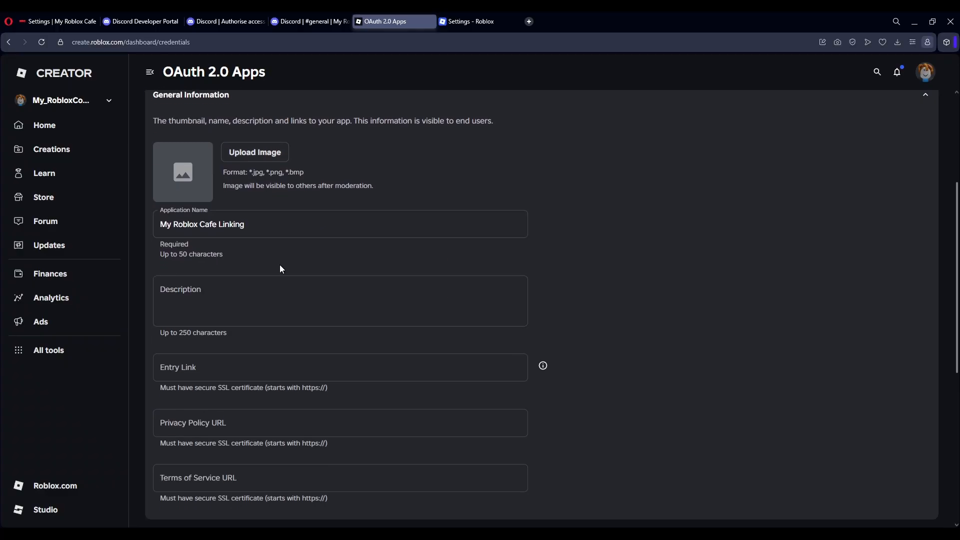
Enter the app description "Links accounts for verification in the MRC discord server.".
click(271, 295)
scroll(271, 295, up, 2)
scroll(272, 295, down, 1)
scroll(273, 299, down, 1)
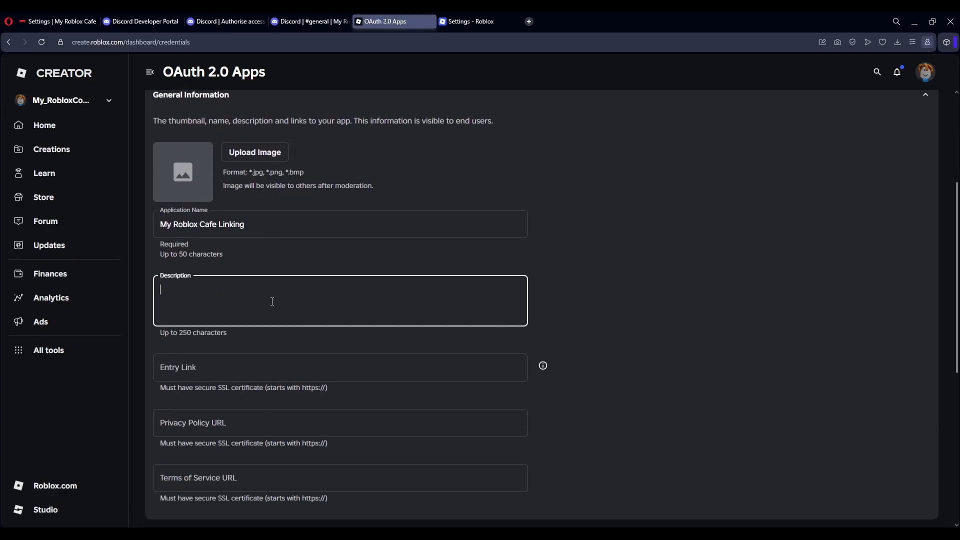
scroll(283, 295, down, 2)
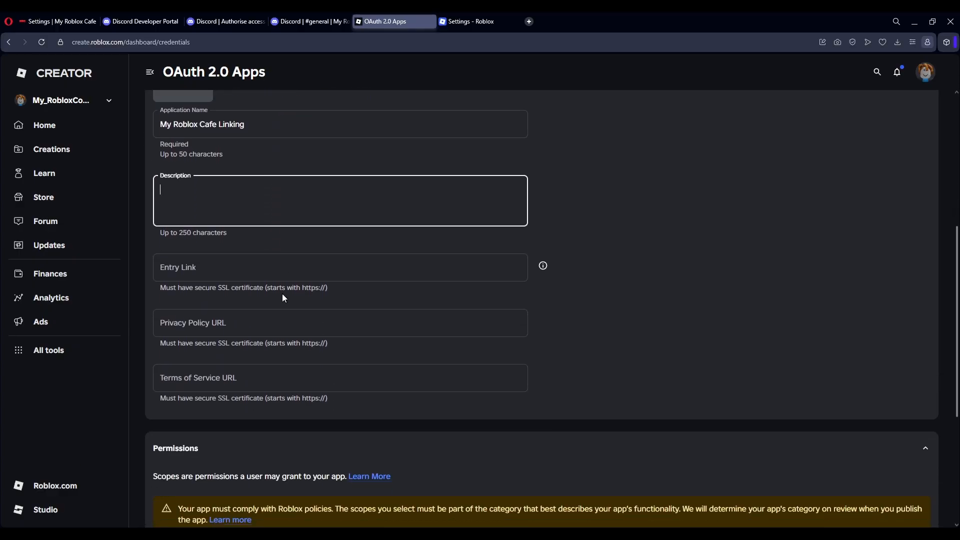
scroll(283, 295, up, 5)
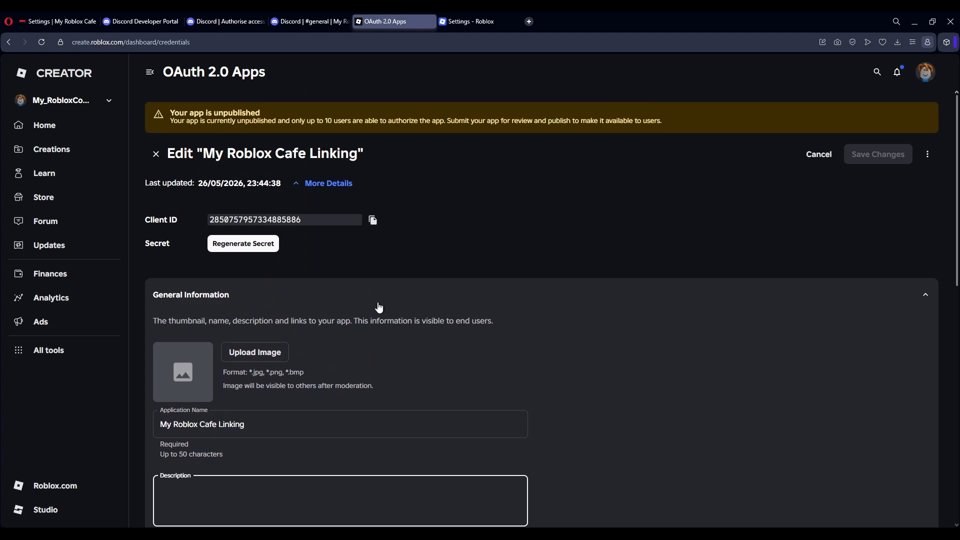
scroll(260, 332, down, 4)
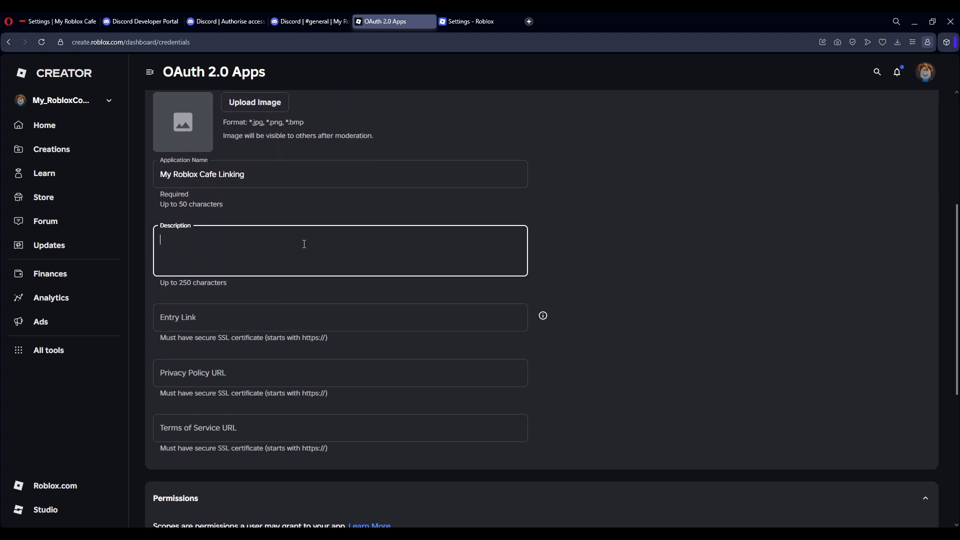
text(Links accounts for verification in the MP)
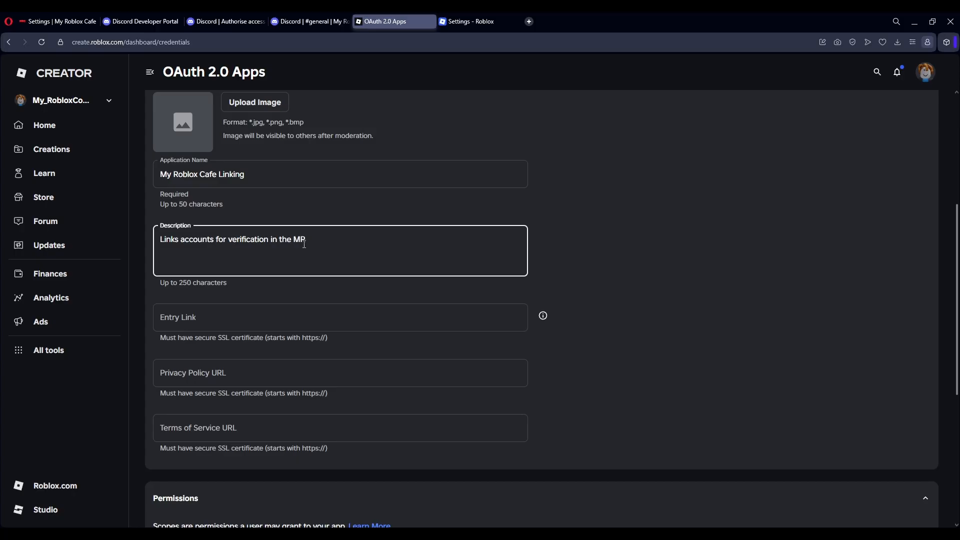
key(BackSpace)
text(PC)
text( discord serv)
text(er.)
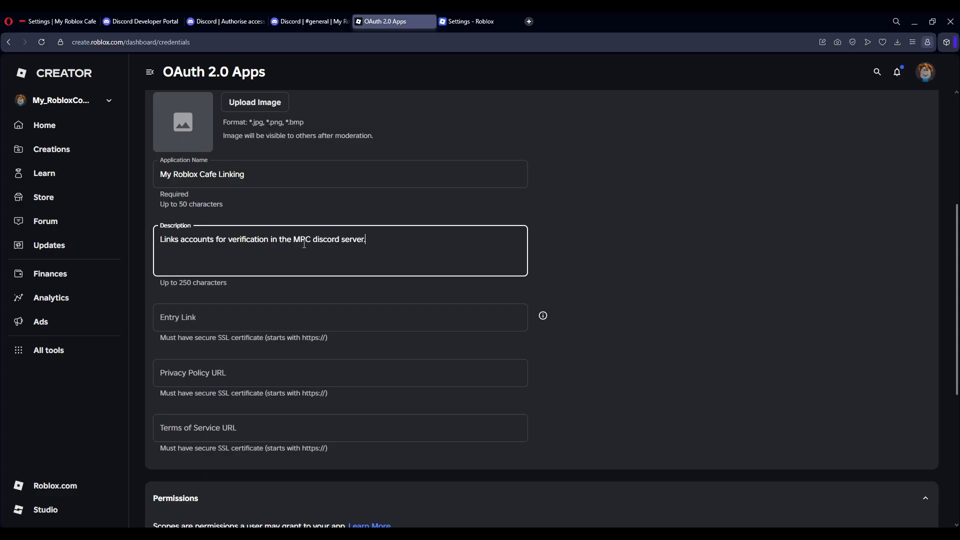
click(208, 309)
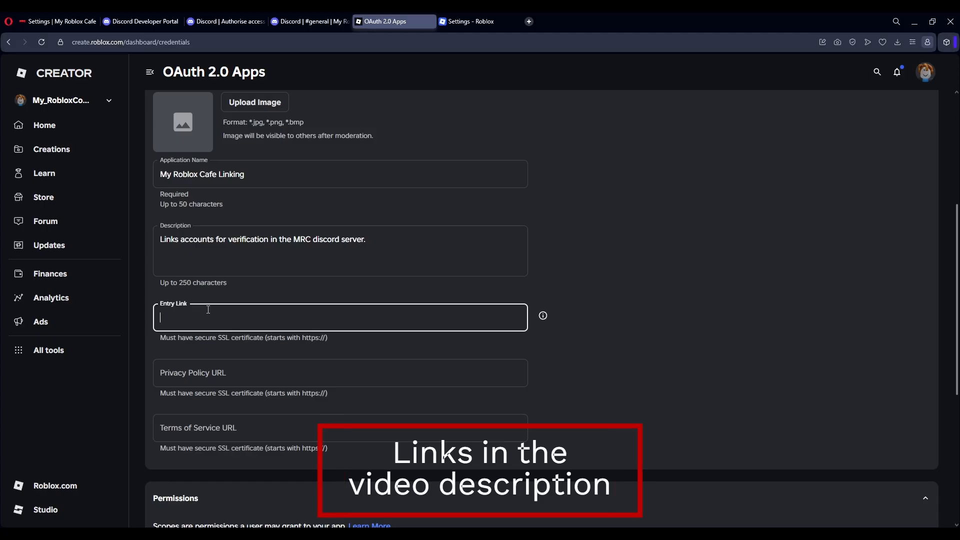
text(h)
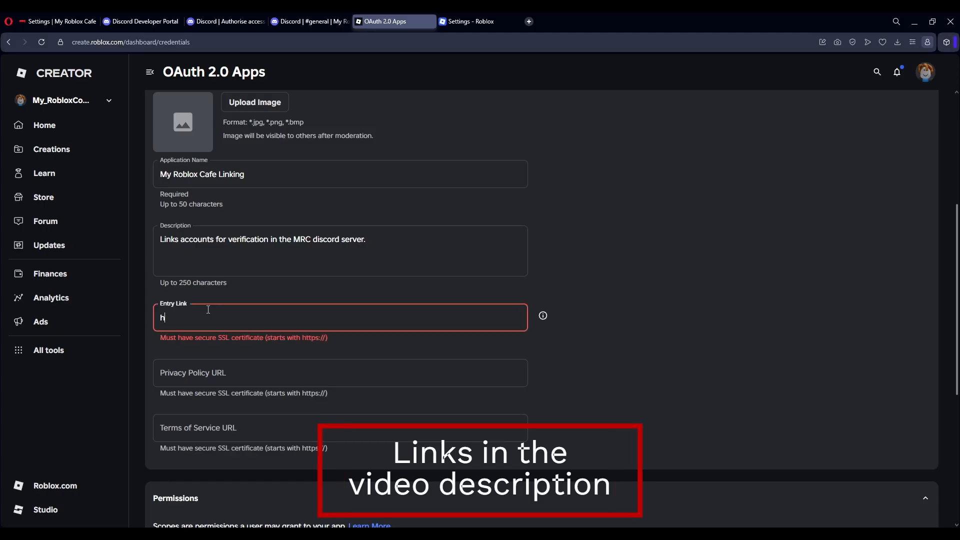
text(ttps://mrcbcs.)
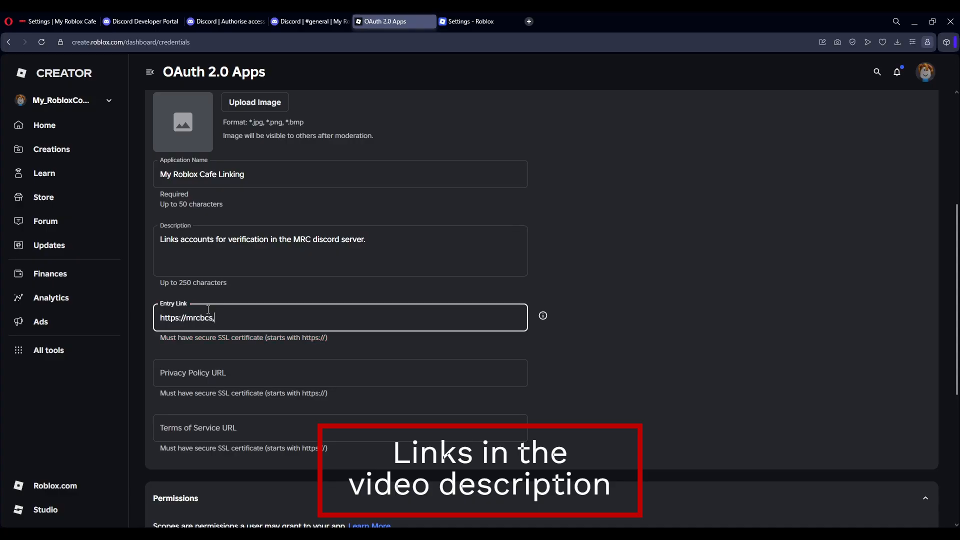
text(co.uk)
key(ctrl+a)
key(ctrl+c)
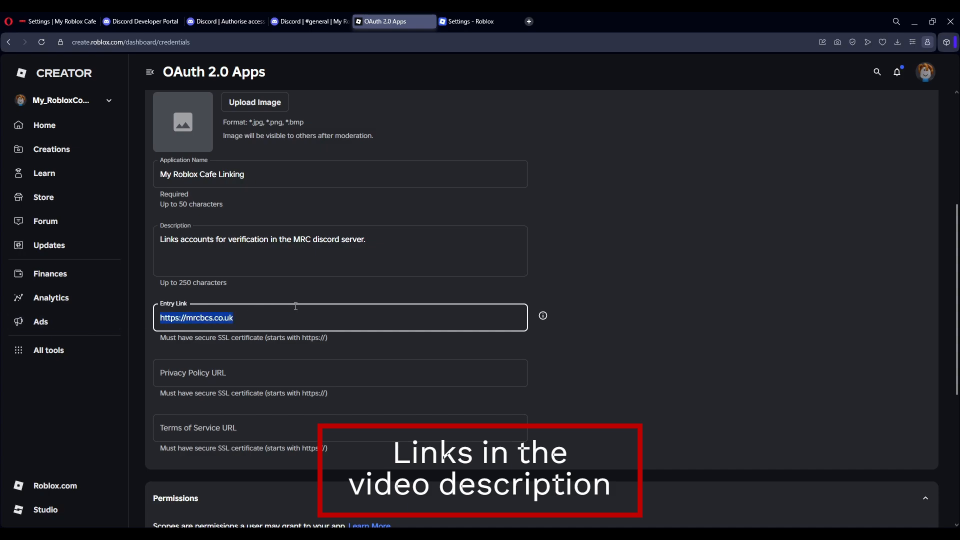
click(292, 375)
key(ctrl+v)
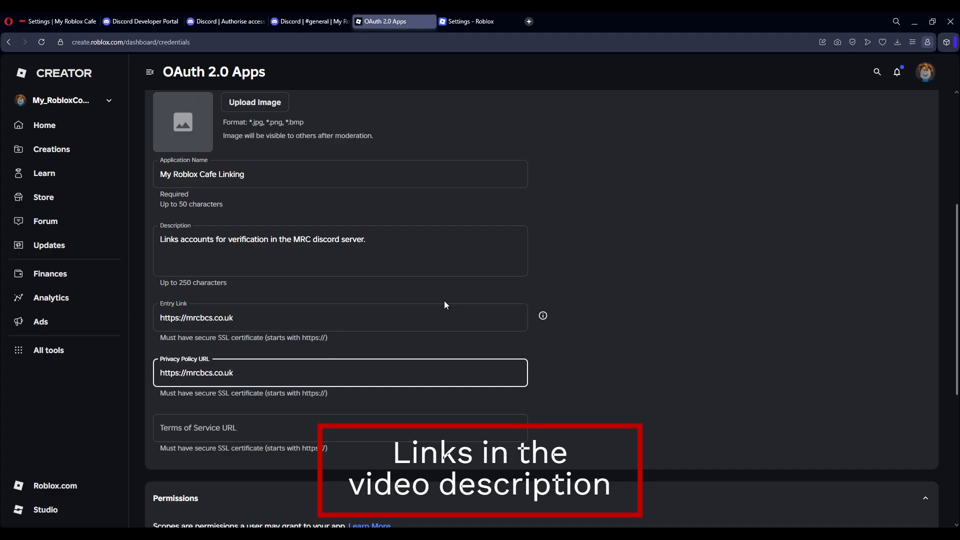
text(/policies/privacy-po)
text(licy)
scroll(444, 456, down, 2)
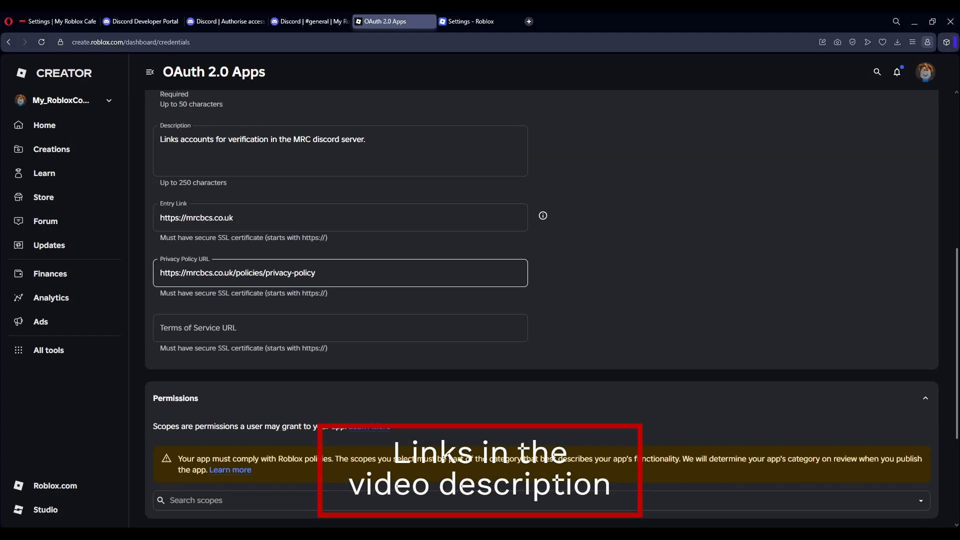
key(Tab)
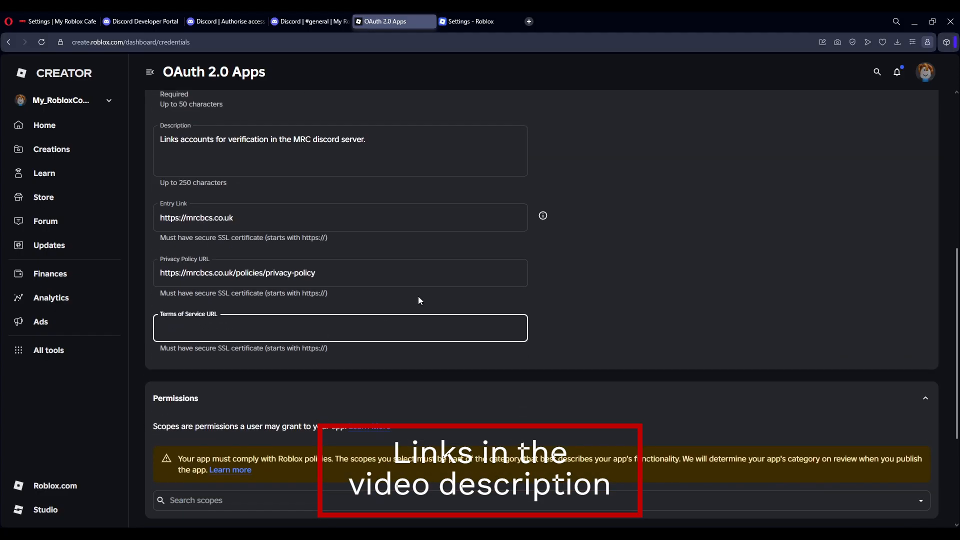
key(ctrl+v)
text(/)
text(polic)
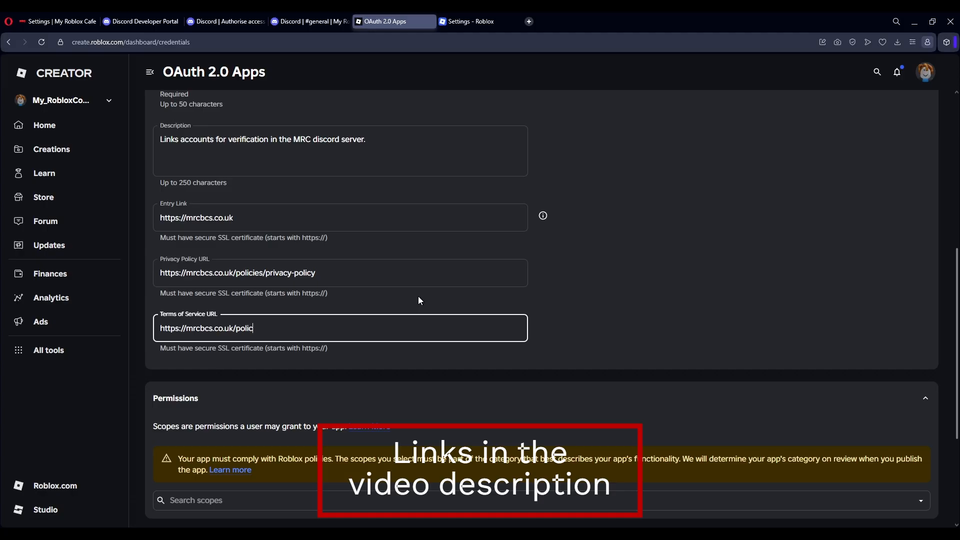
text(ies/terms-of-service)
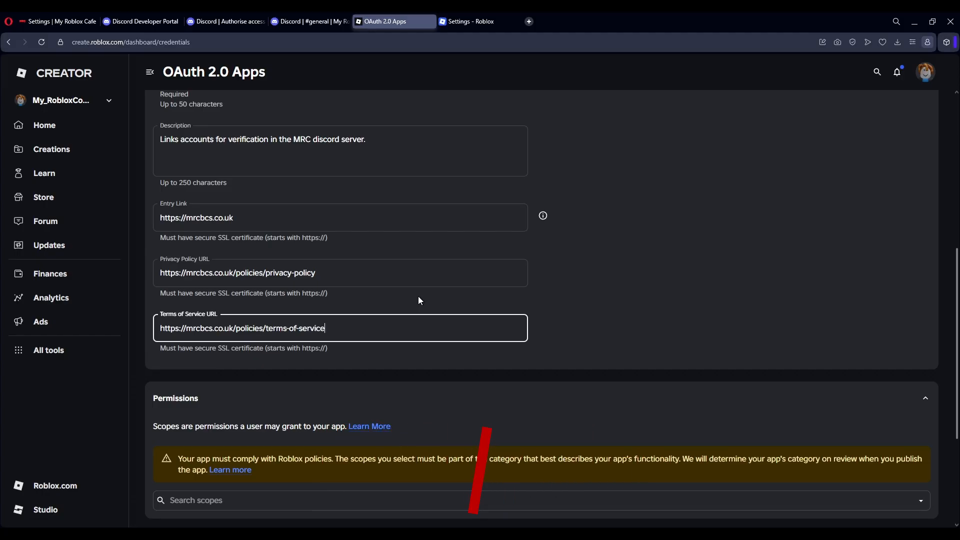
Add the openid and profile scopes to the app's permissions.
scroll(413, 296, down, 1)
scroll(413, 298, down, 4)
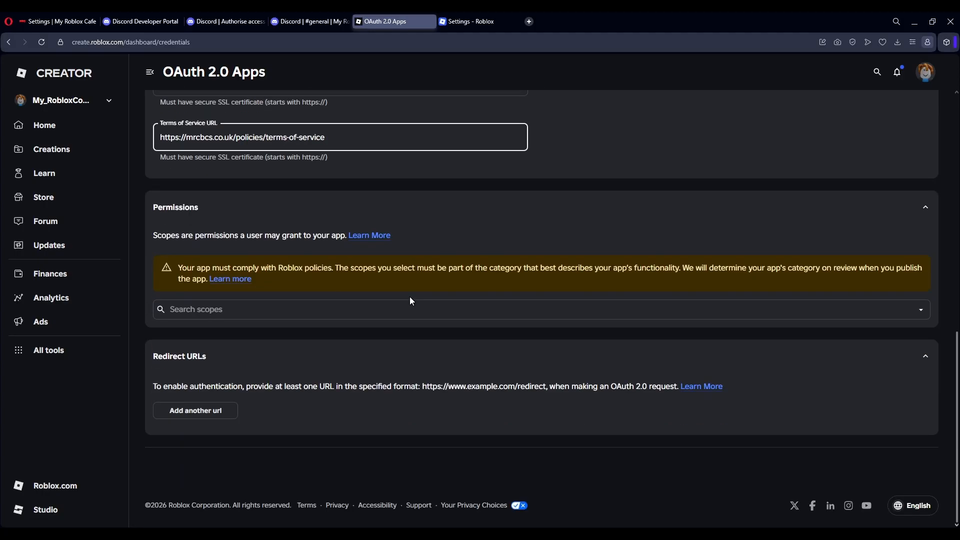
click(266, 310)
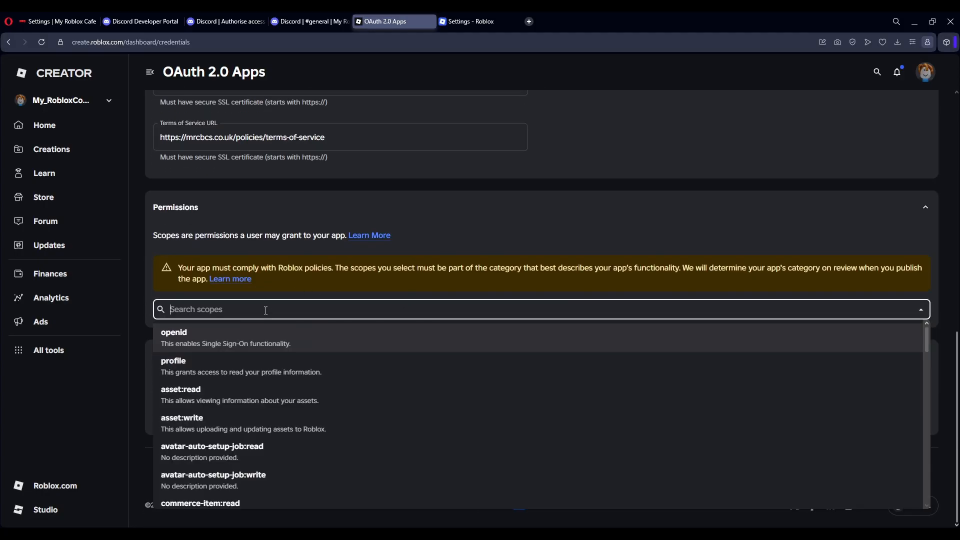
click(220, 343)
click(457, 309)
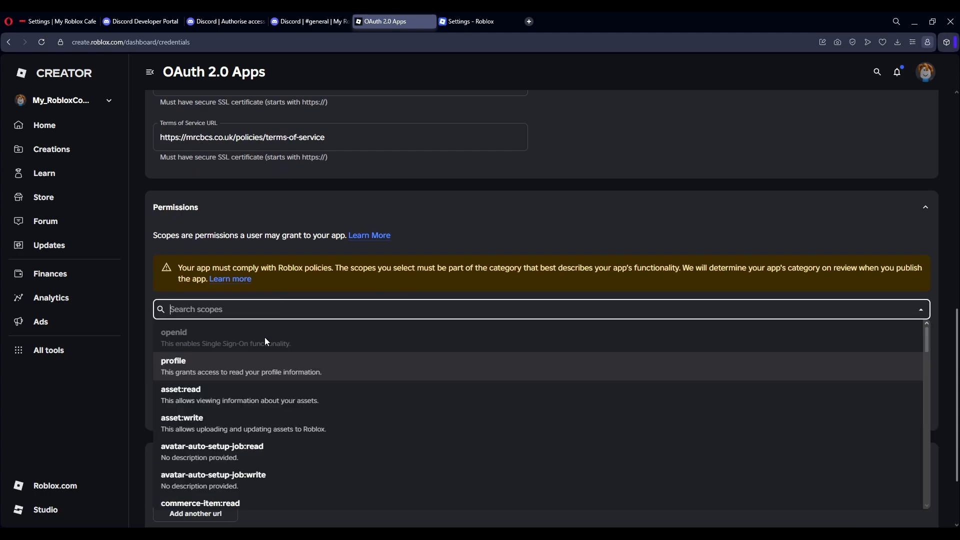
click(243, 365)
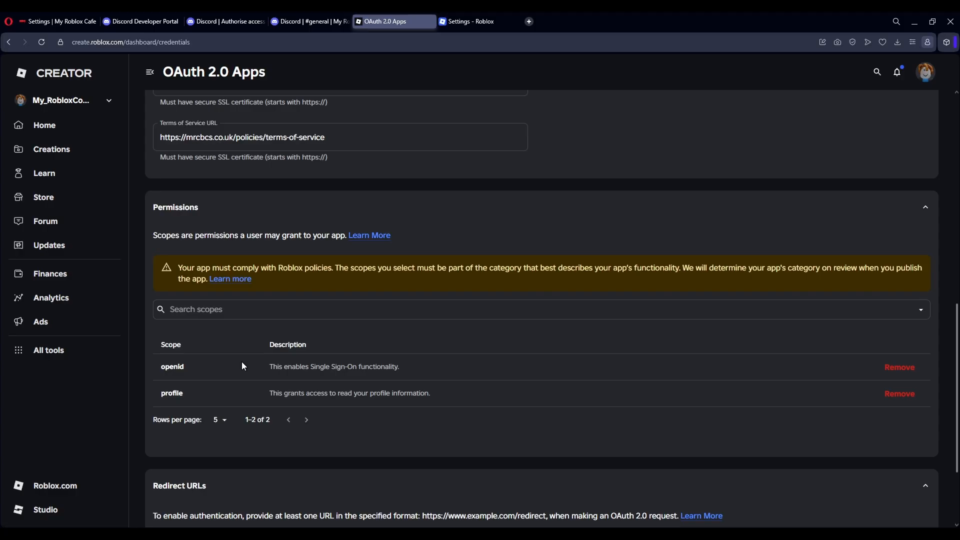
scroll(242, 362, down, 2)
scroll(242, 360, down, 1)
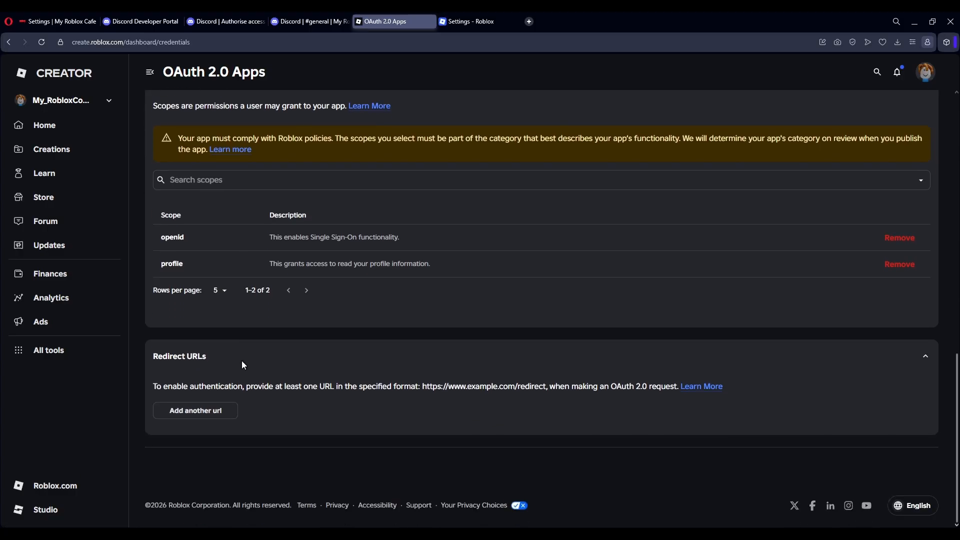
click(202, 407)
scroll(203, 406, down, 1)
scroll(202, 407, down, 1)
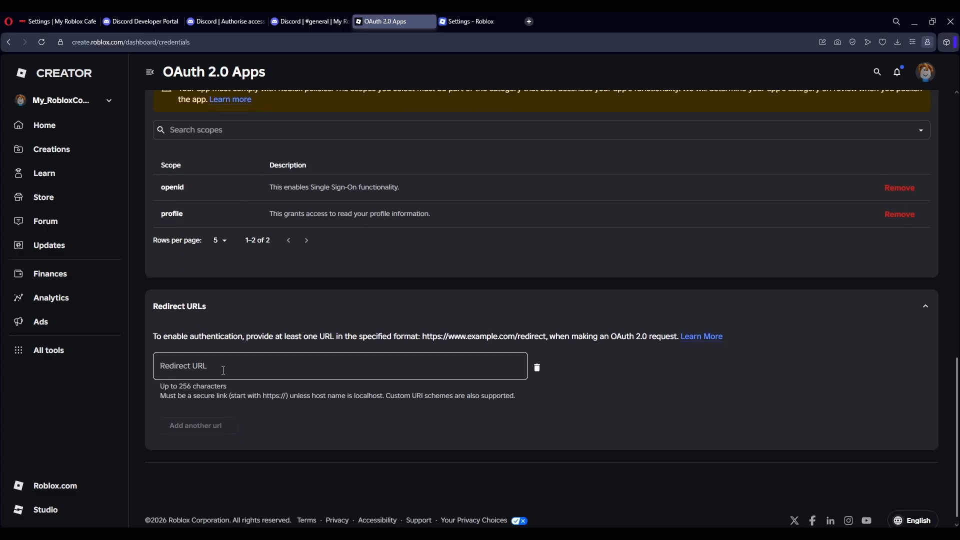
click(253, 361)
key(ctrl+v)
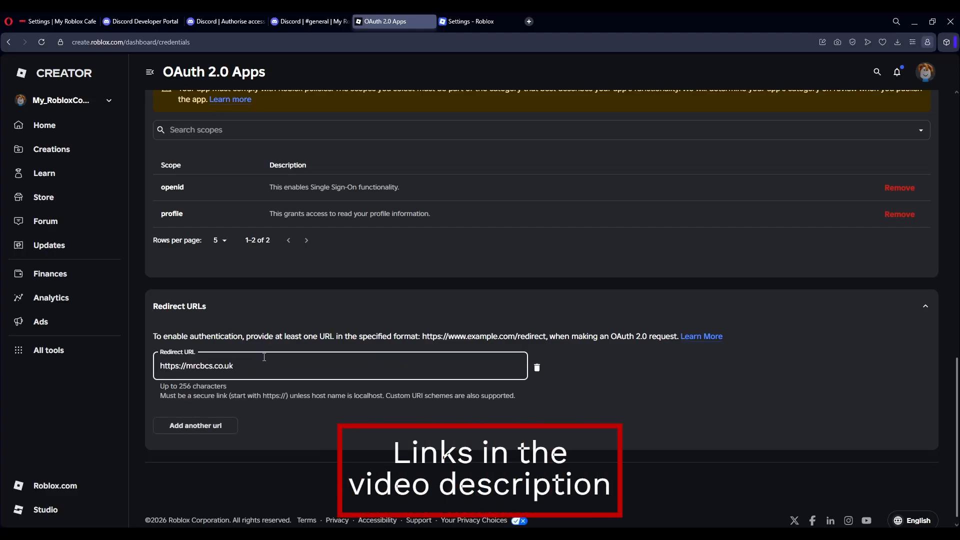
text(/)
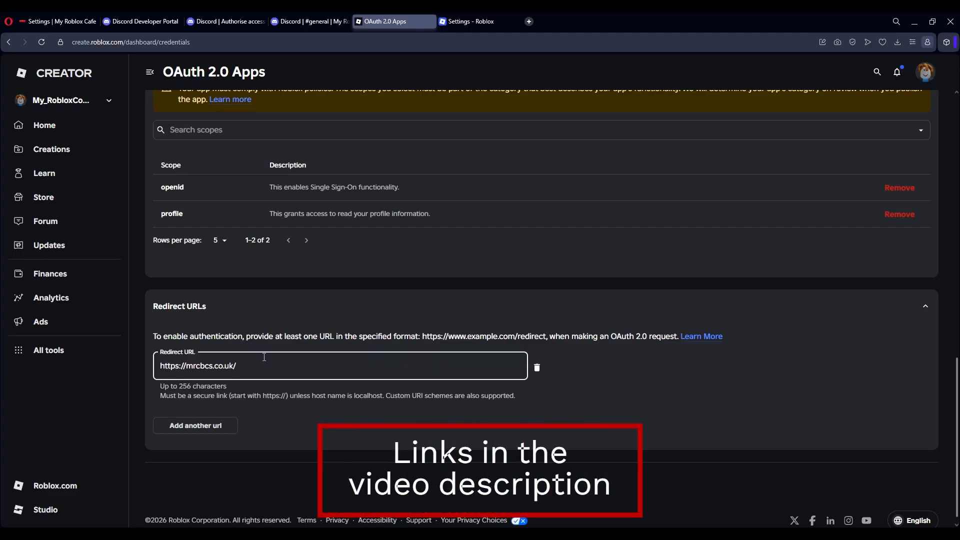
text(api/app/link/roblox/callback)
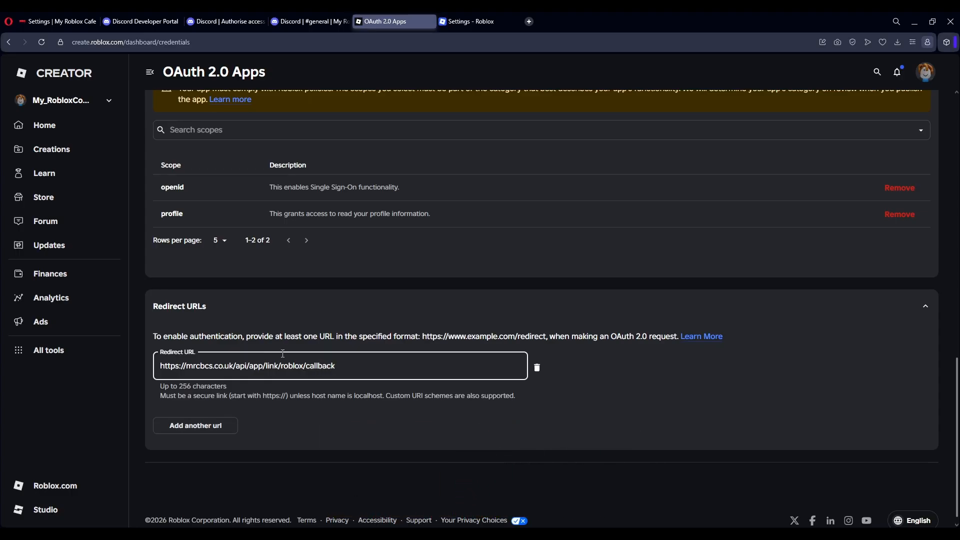
click(302, 315)
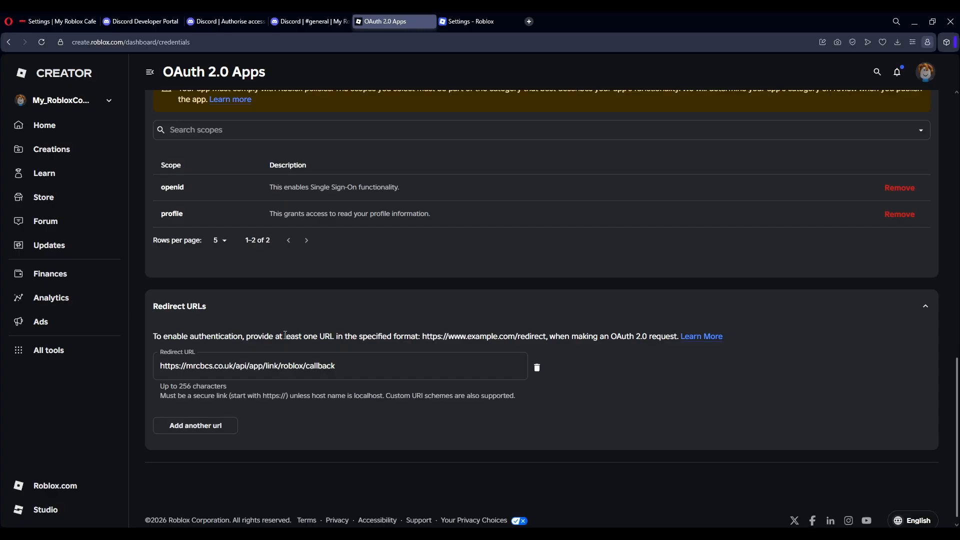
scroll(285, 335, up, 15)
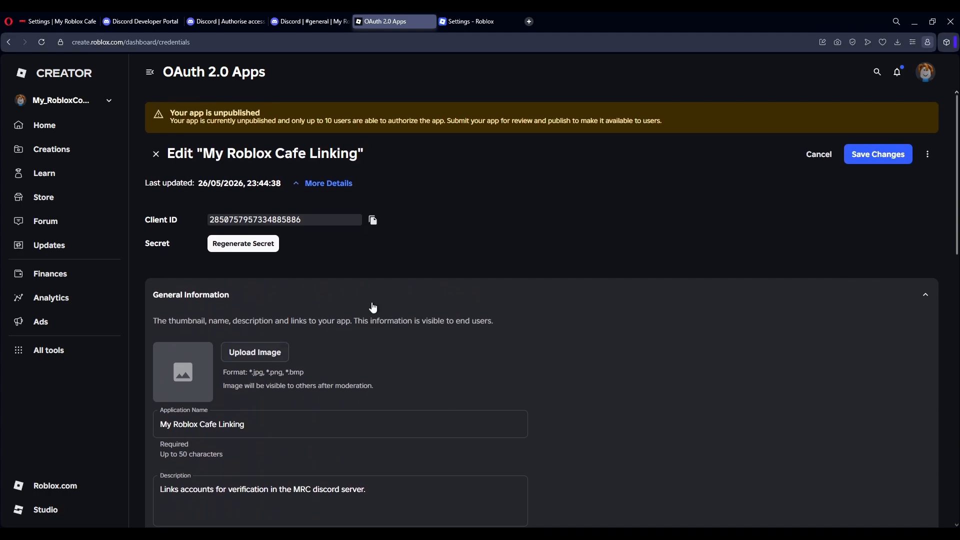
click(873, 159)
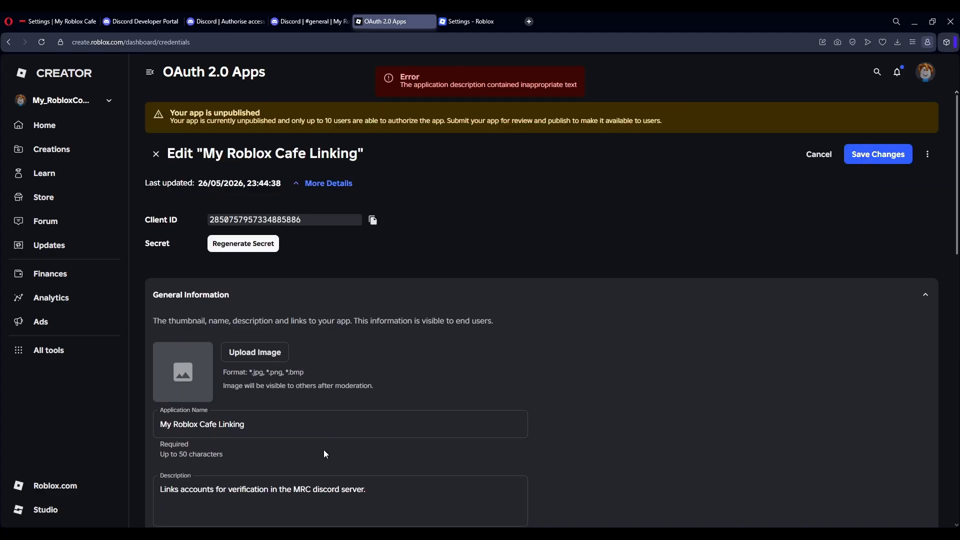
Remove the word "discord" from the app description and save the changes.
scroll(323, 449, down, 2)
click(320, 389)
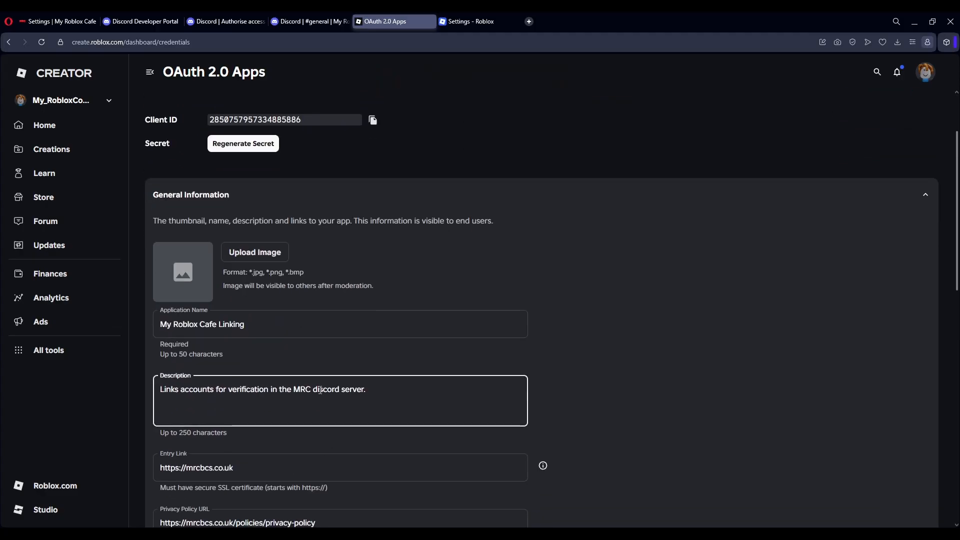
double_click(320, 390)
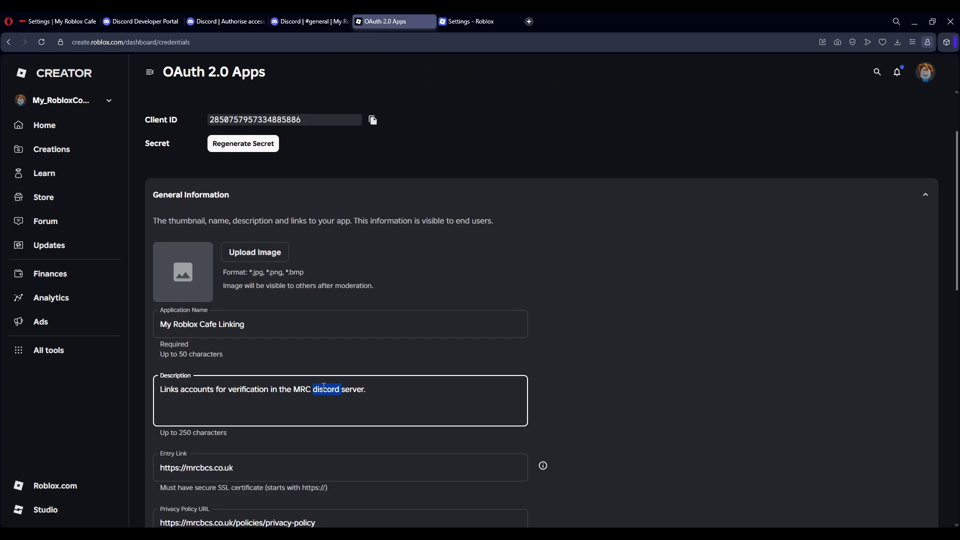
key(BackSpace)
click(332, 360)
scroll(349, 358, up, 2)
click(857, 155)
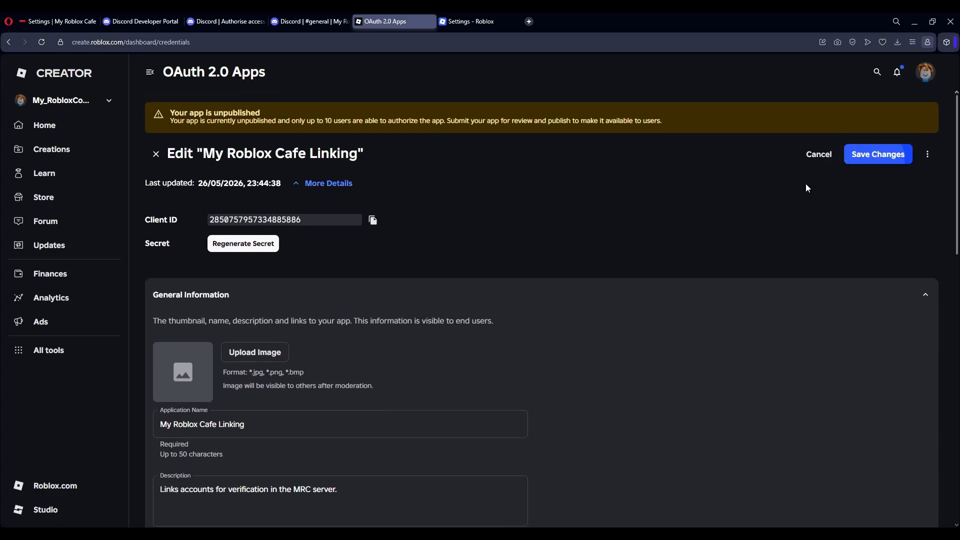
Submit the My Roblox Cafe Linking app for review and switch back to the MRC portal's settings.
click(870, 155)
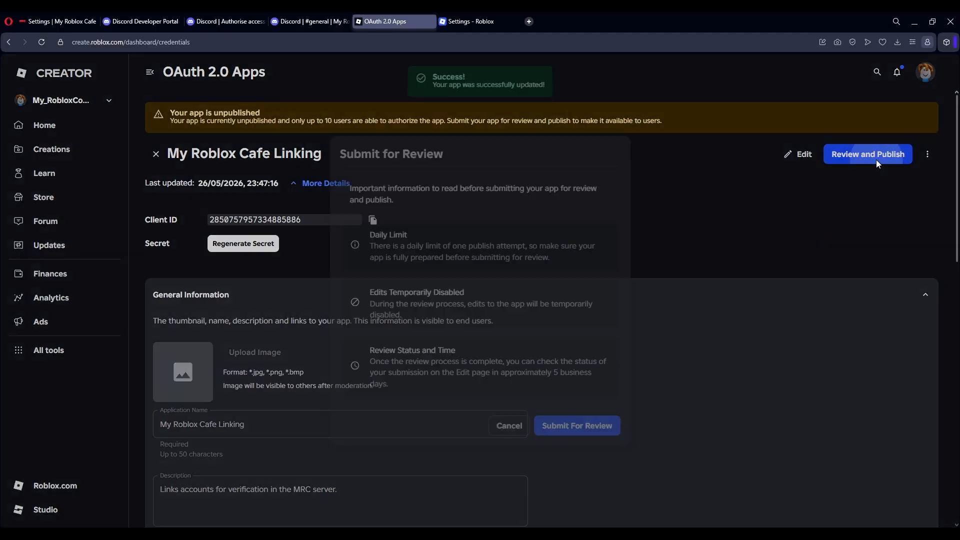
click(575, 424)
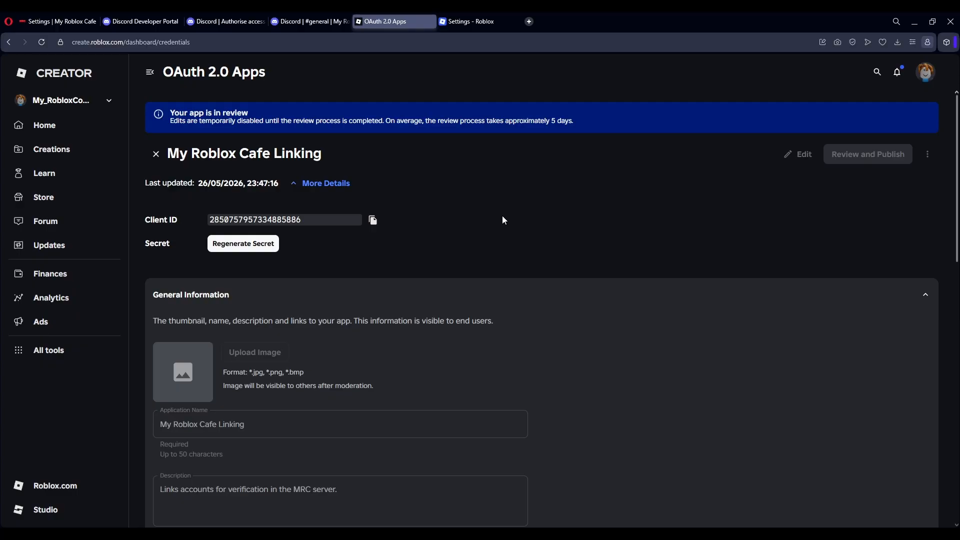
click(134, 21)
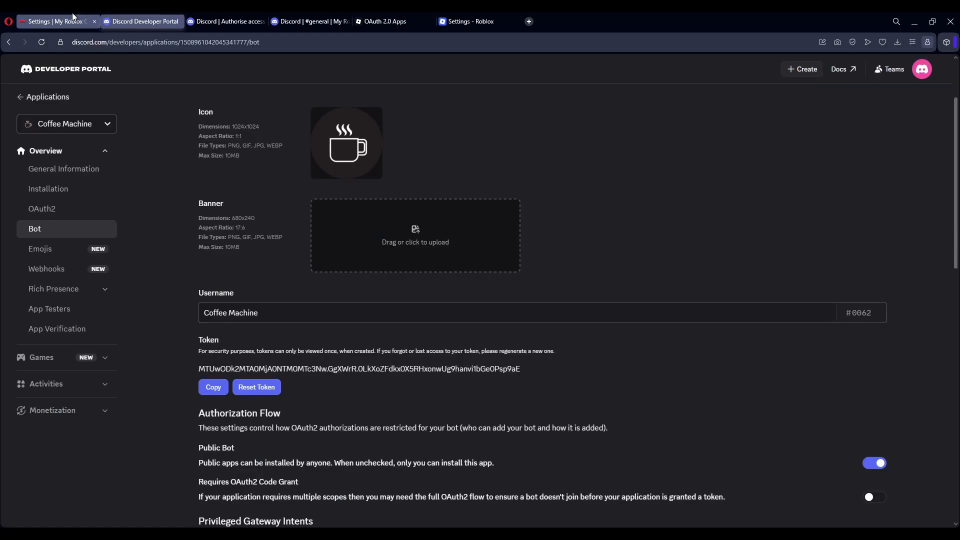
click(60, 21)
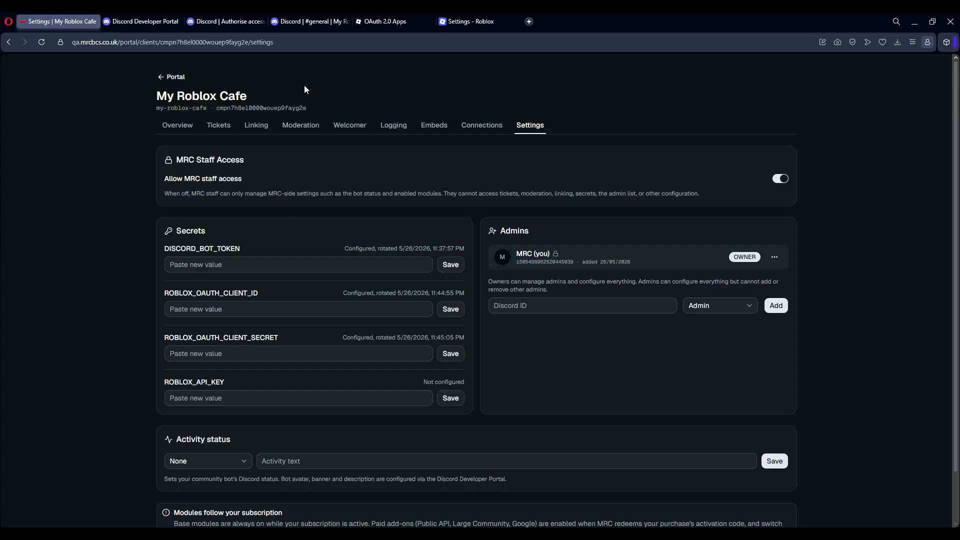
Switch to the Roblox Creator Dashboard and start creating a new API key.
click(370, 25)
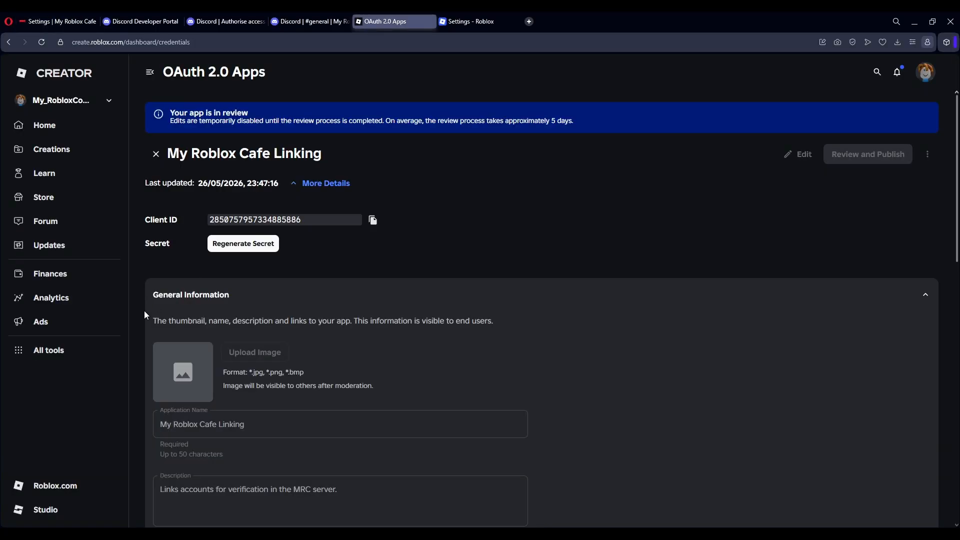
click(102, 350)
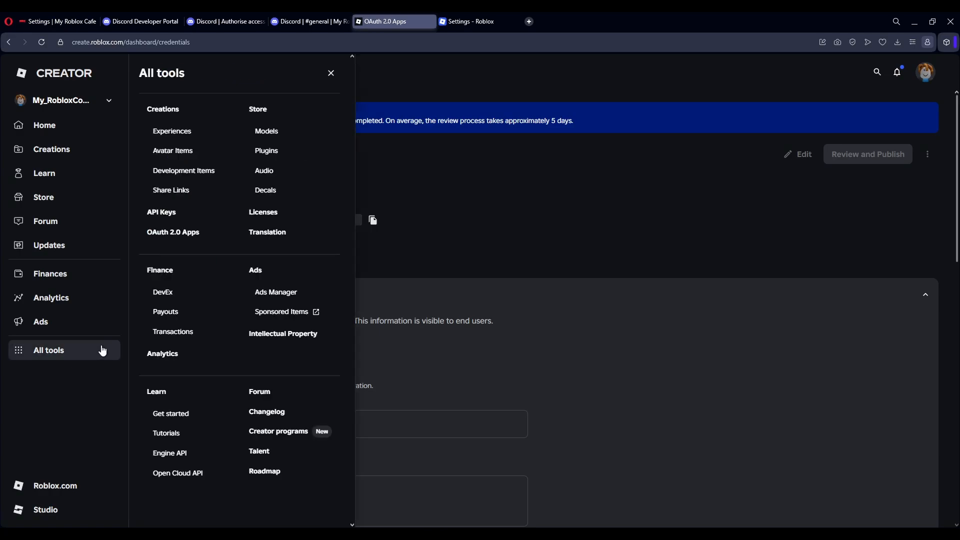
click(167, 212)
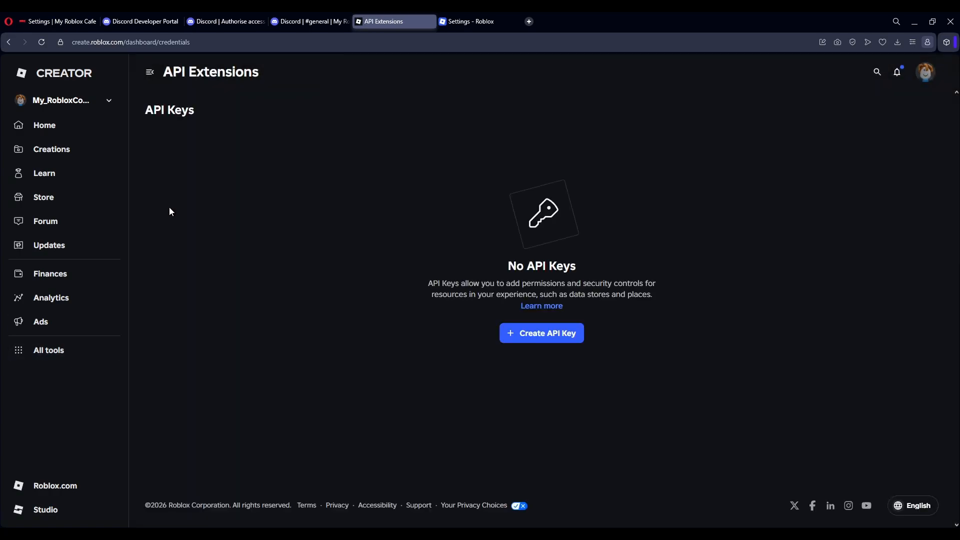
click(510, 335)
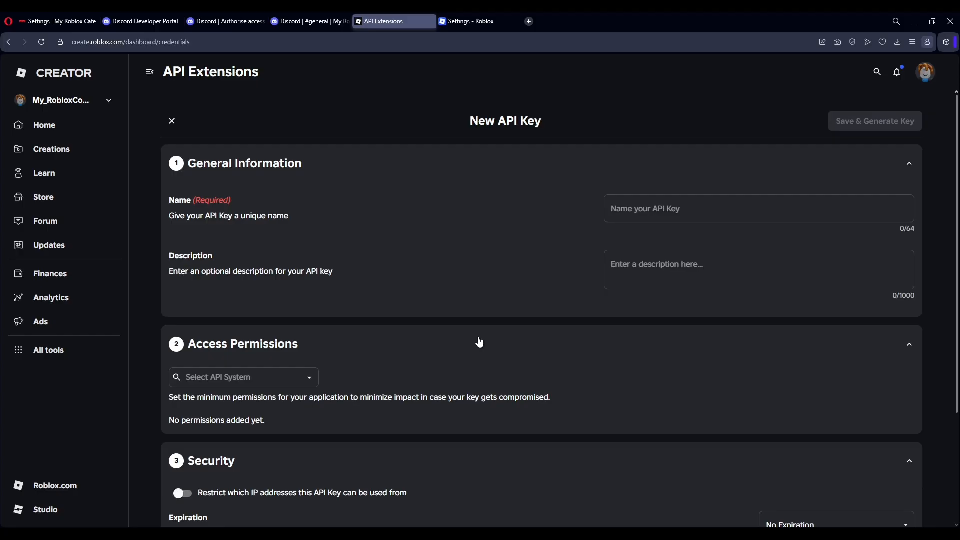
Name the new API key "My Roblox Cafe API".
click(704, 211)
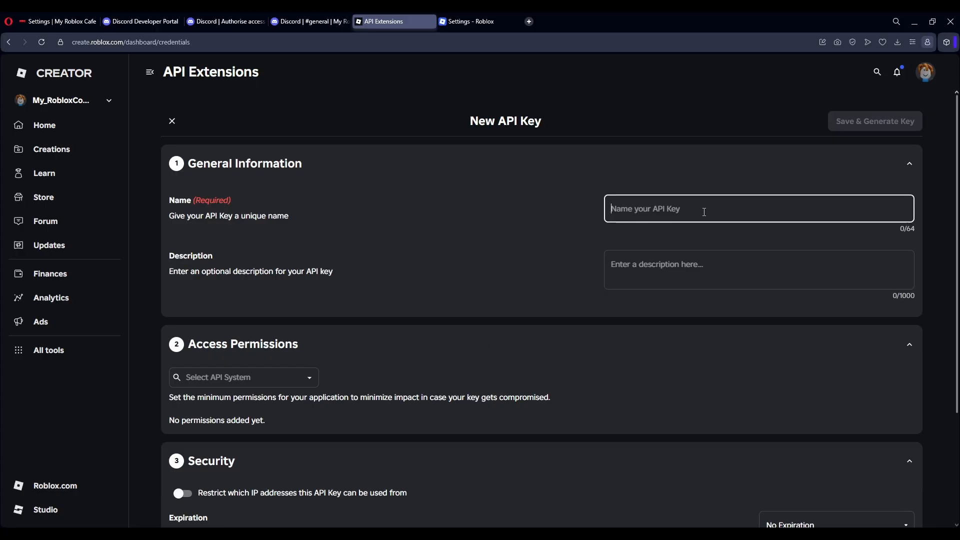
text(M)
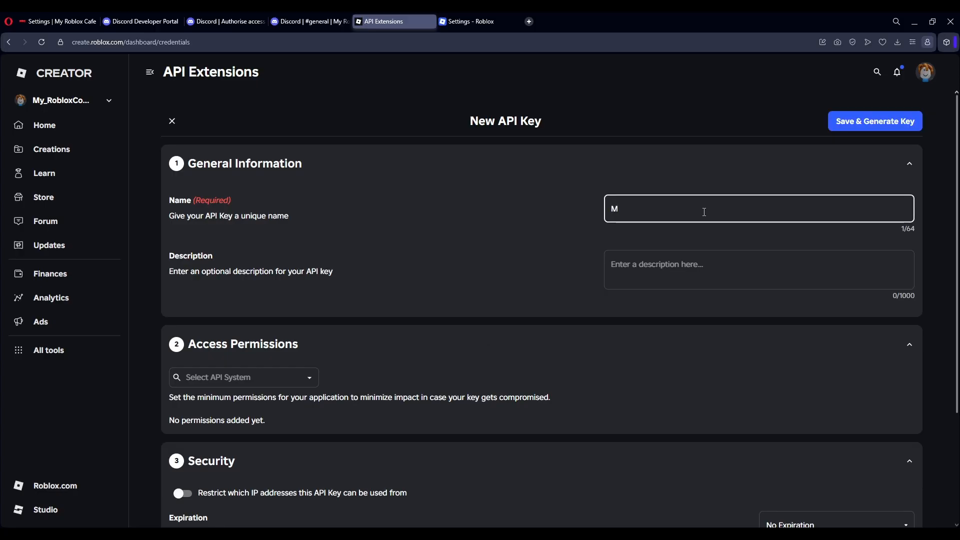
text(y Roblox Cafew)
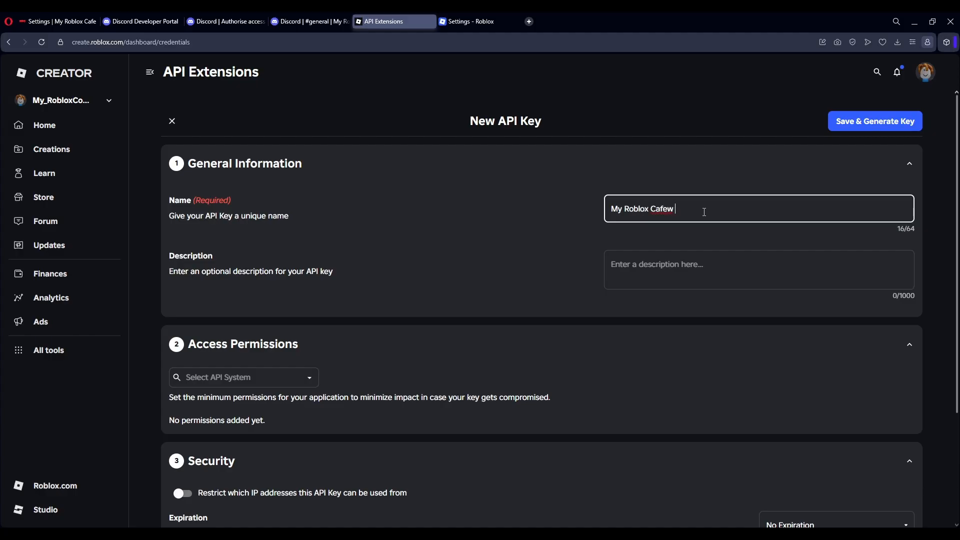
key(BackSpace)
key(BackSpace)
text(API)
click(671, 228)
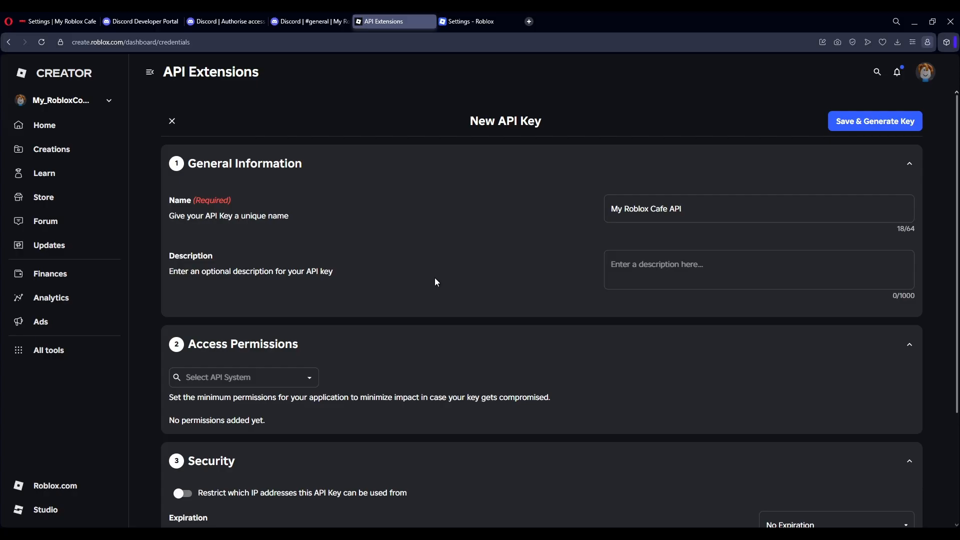
Add the groups API system to the key's access permissions with the read and write operations.
scroll(435, 282, down, 2)
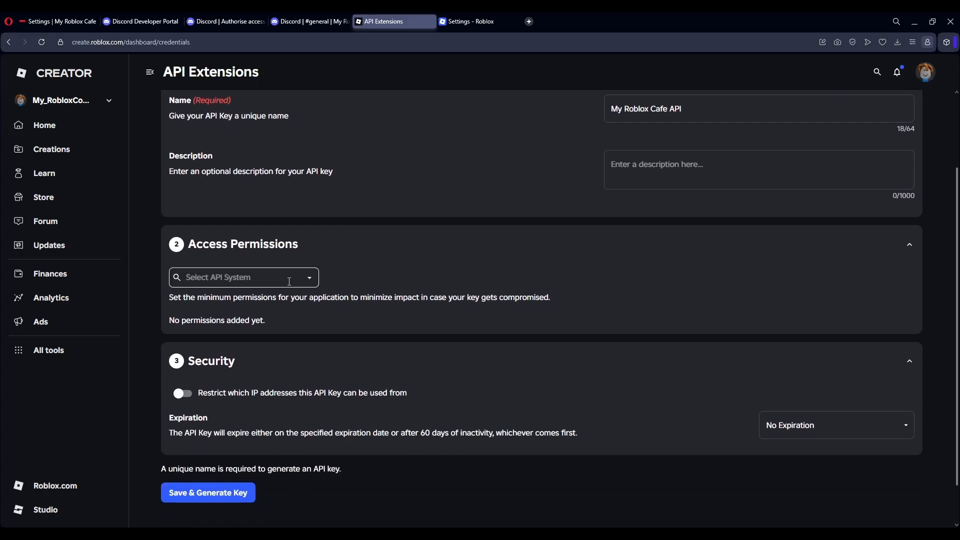
click(289, 282)
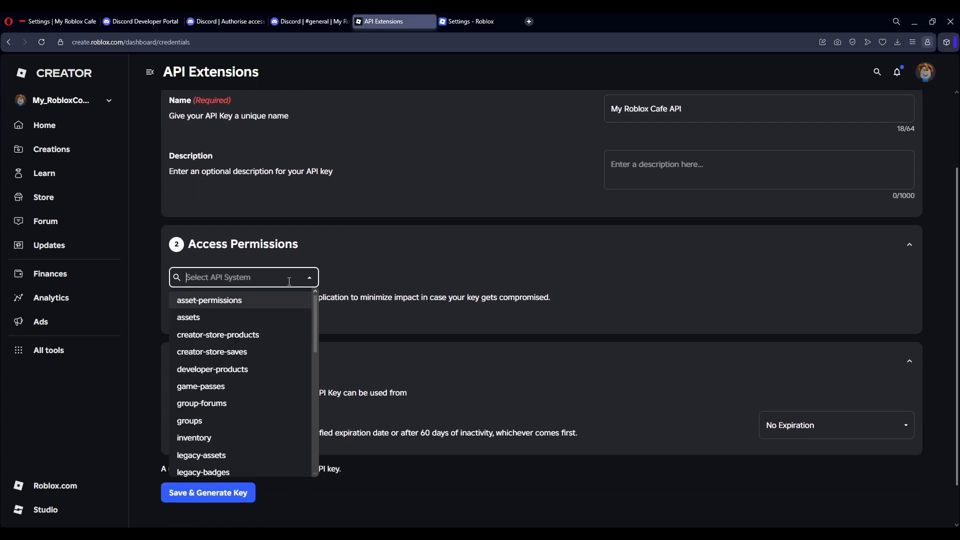
text(grou)
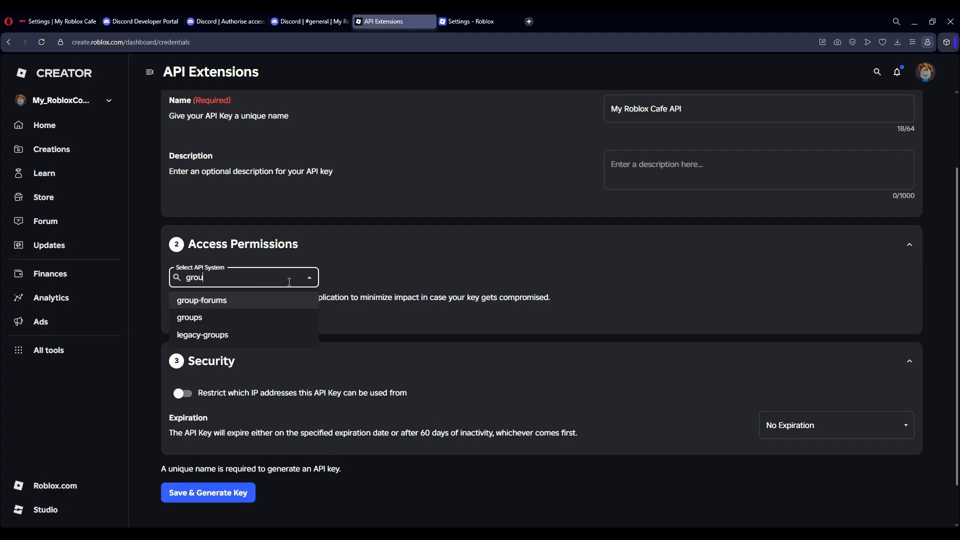
click(234, 319)
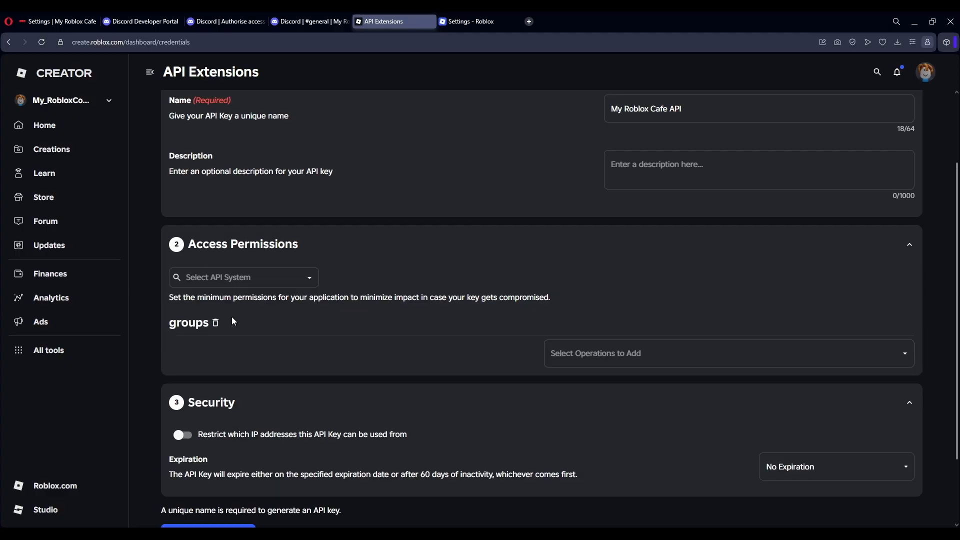
click(554, 354)
click(557, 379)
click(619, 356)
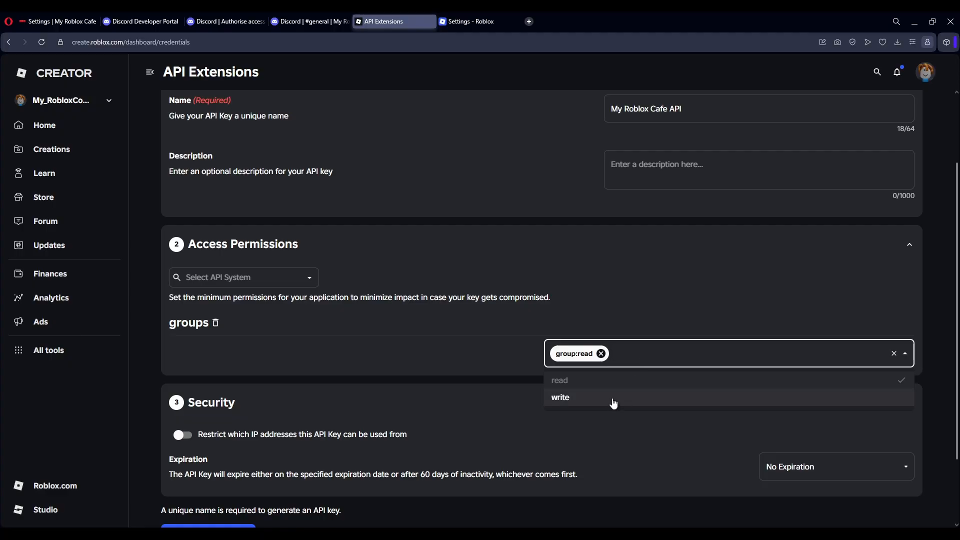
click(615, 397)
click(468, 353)
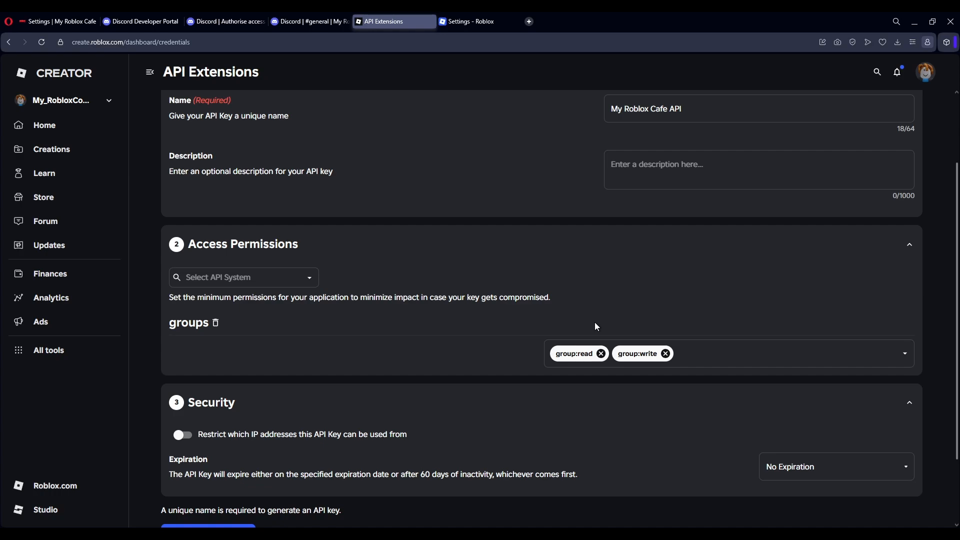
Add the user-restrictions API system and restrict it by experience to My_RobloxCommunity's Place.
scroll(596, 327, down, 1)
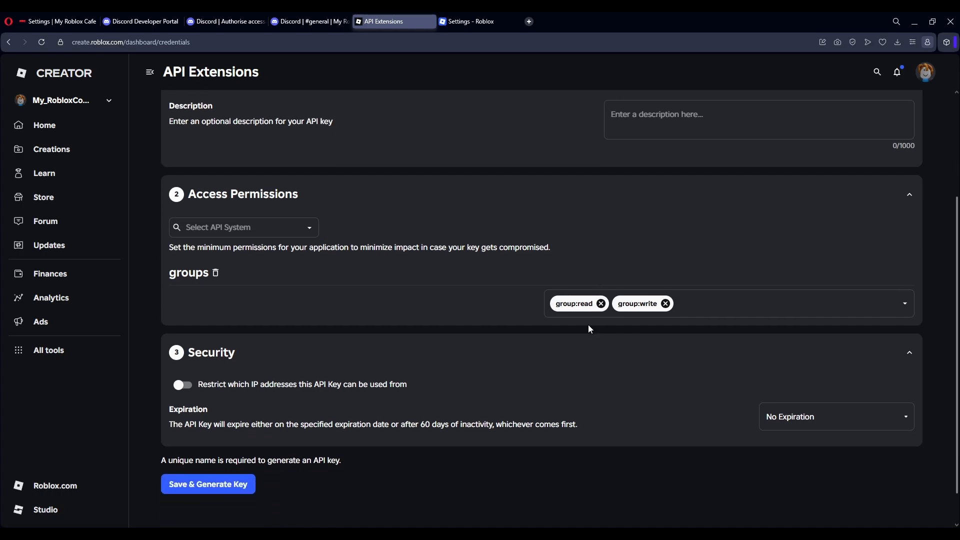
click(269, 233)
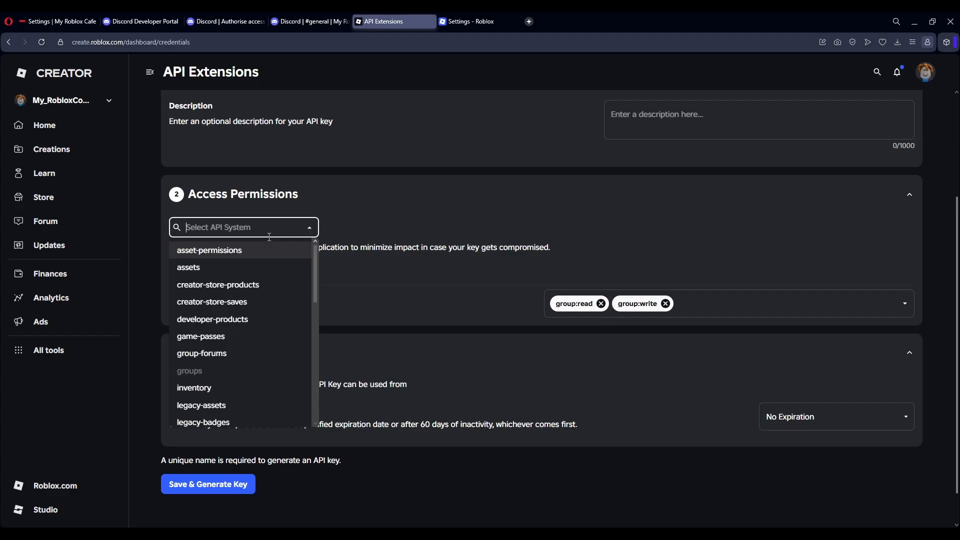
text(user)
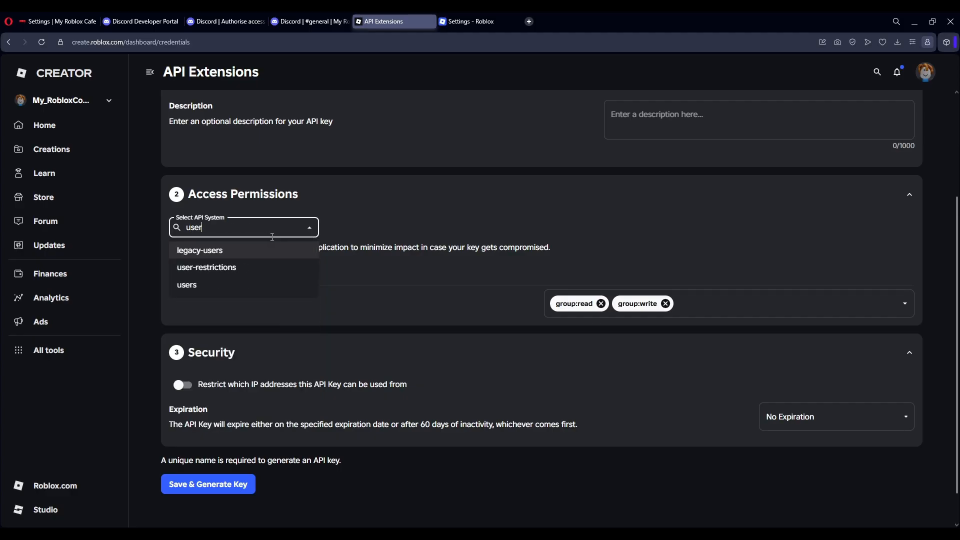
click(250, 267)
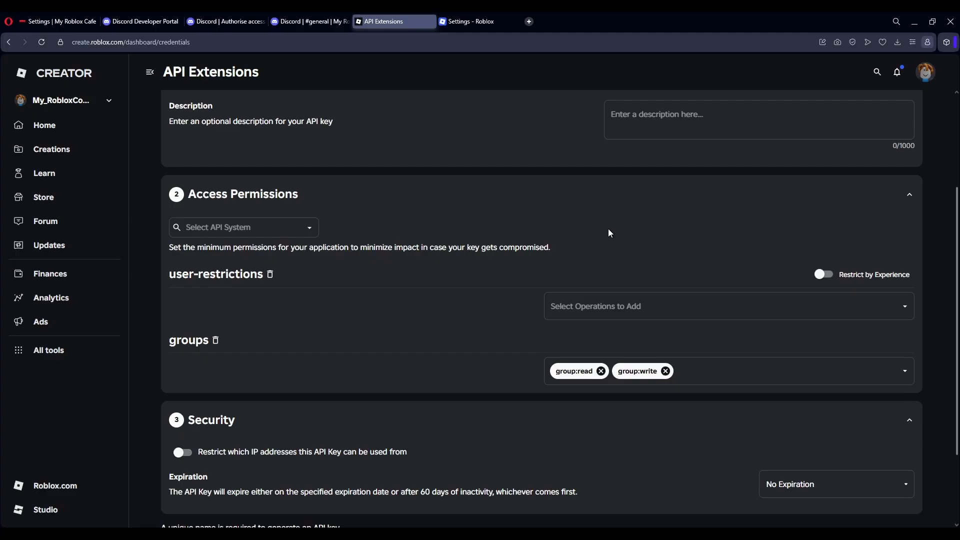
click(822, 277)
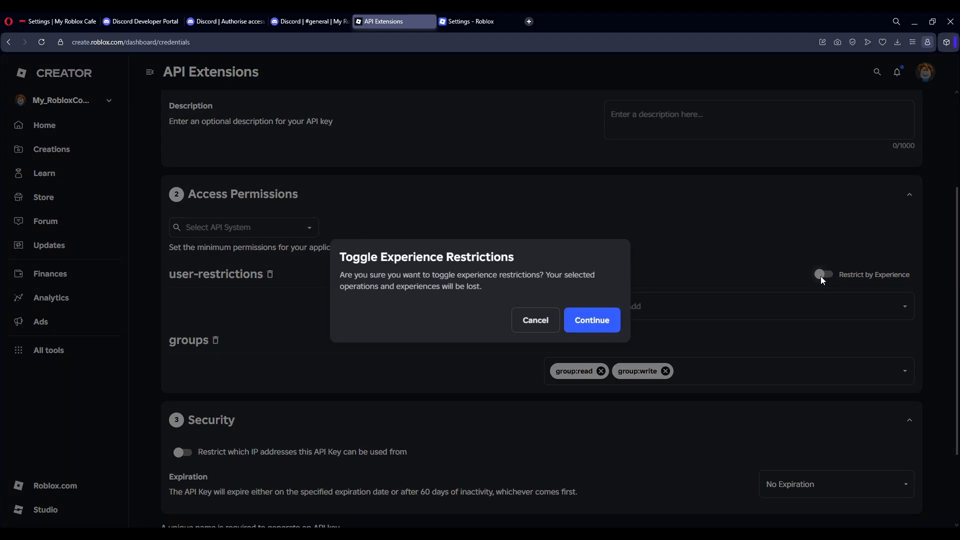
click(608, 321)
click(730, 276)
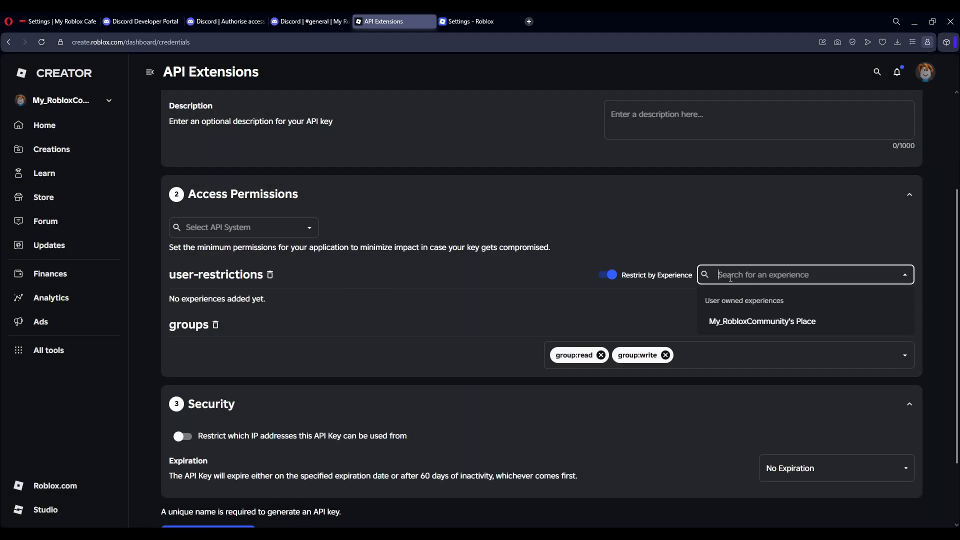
click(725, 276)
click(725, 276)
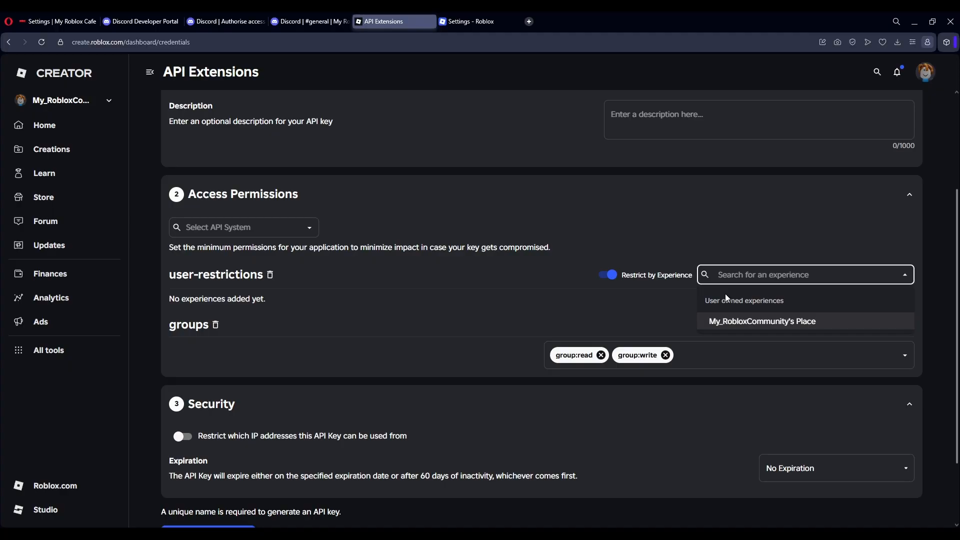
click(729, 325)
Allow the read and write operations on user restrictions for My_RobloxCommunity's Place.
click(604, 348)
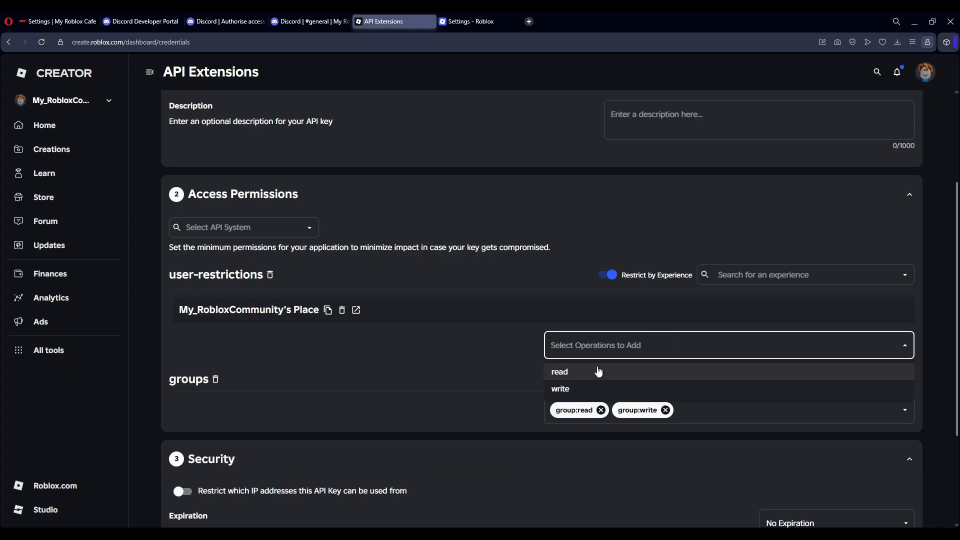
click(600, 371)
click(666, 349)
click(653, 389)
click(545, 381)
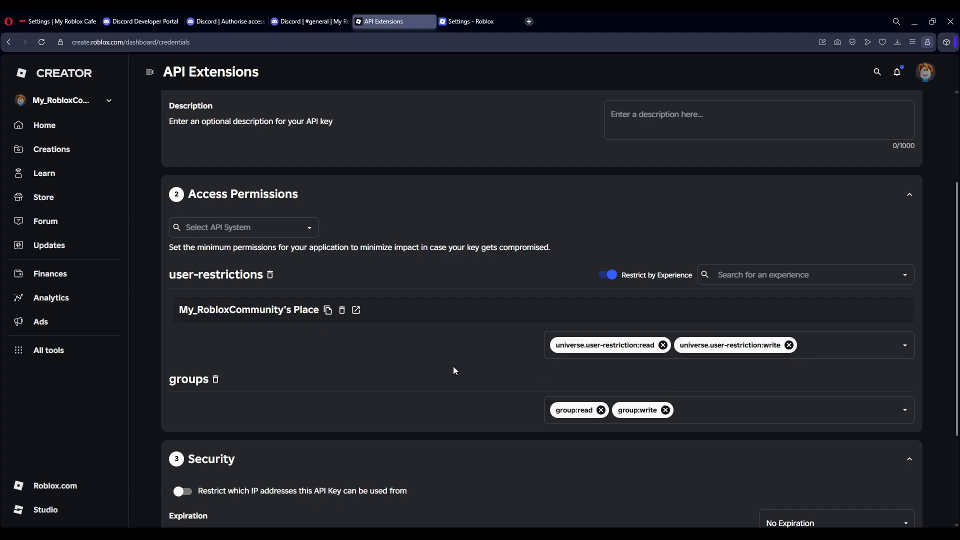
Save the API key's configuration without an IP restriction or expiration and generate the key.
scroll(453, 364, up, 1)
scroll(446, 368, down, 4)
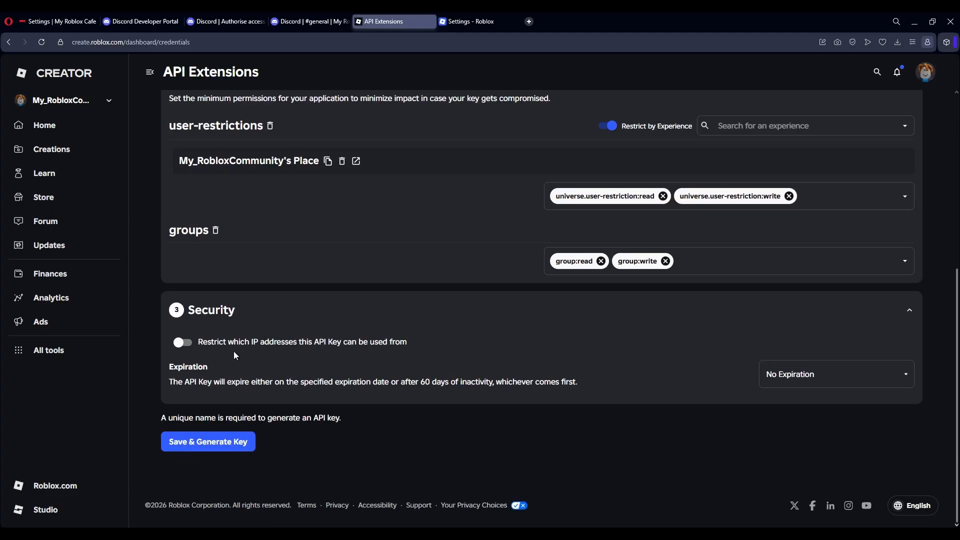
click(196, 442)
scroll(275, 391, down, 3)
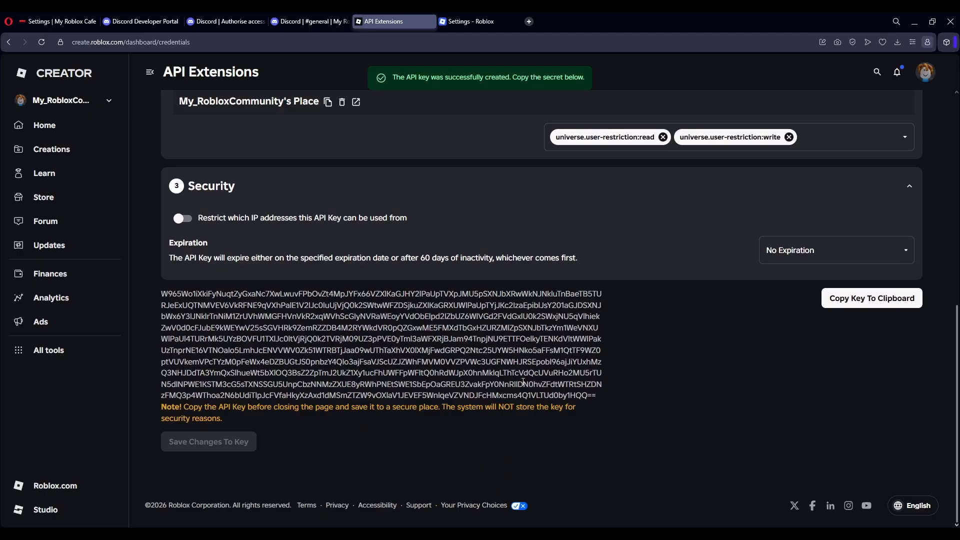
Select the entire generated API key text and copy it.
drag(600, 399, 161, 294)
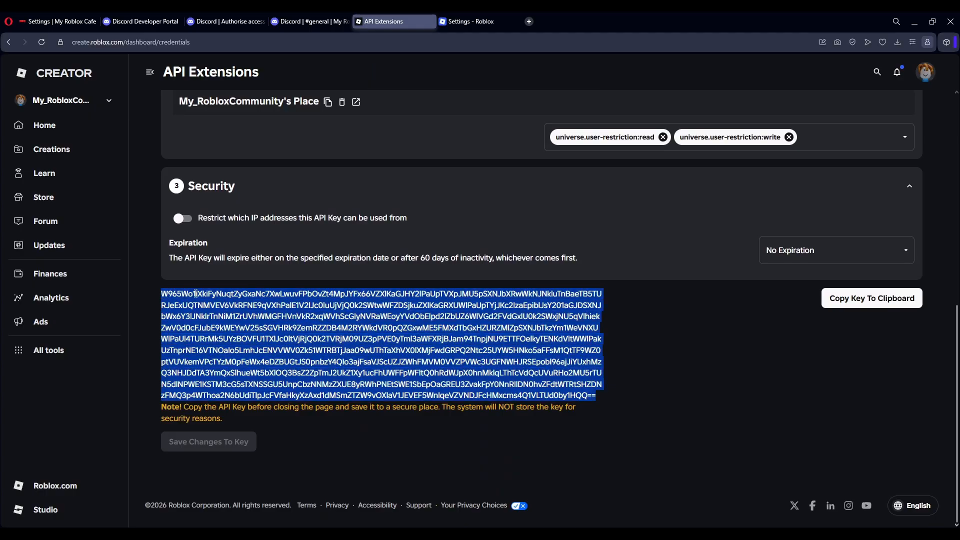
scroll(454, 313, up, 6)
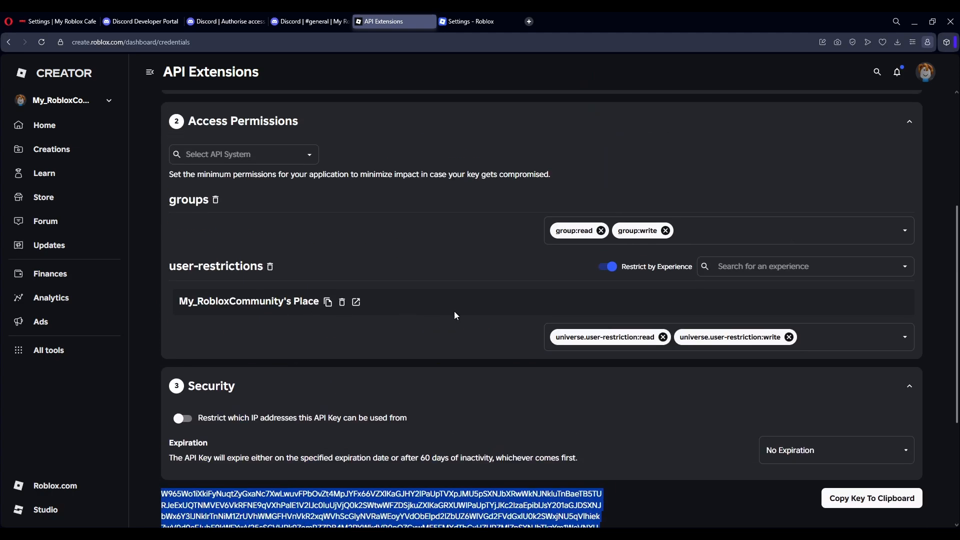
scroll(368, 304, down, 6)
click(534, 398)
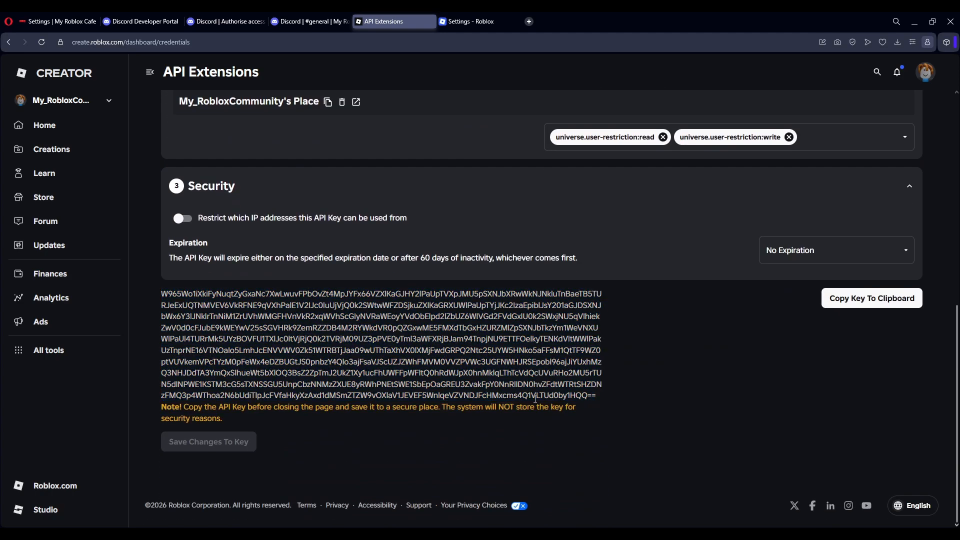
drag(584, 397, 146, 297)
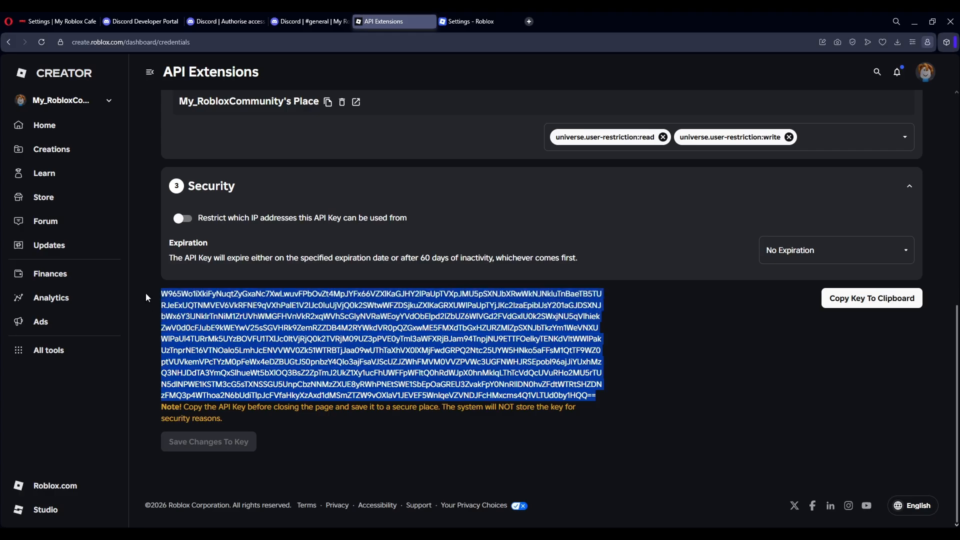
Paste the API key into the ROBLOX_API_KEY secret in the MRC portal and save it.
click(59, 21)
click(190, 398)
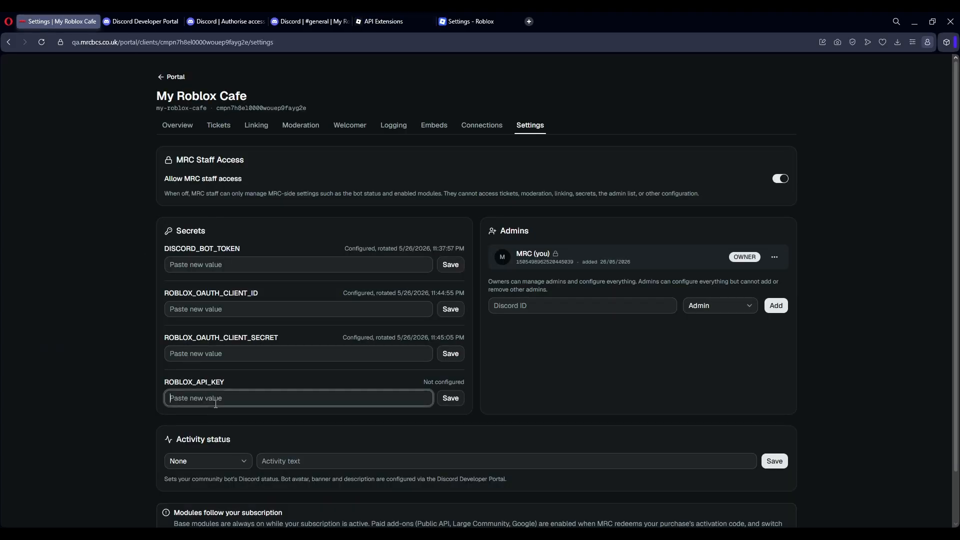
key(ctrl+v)
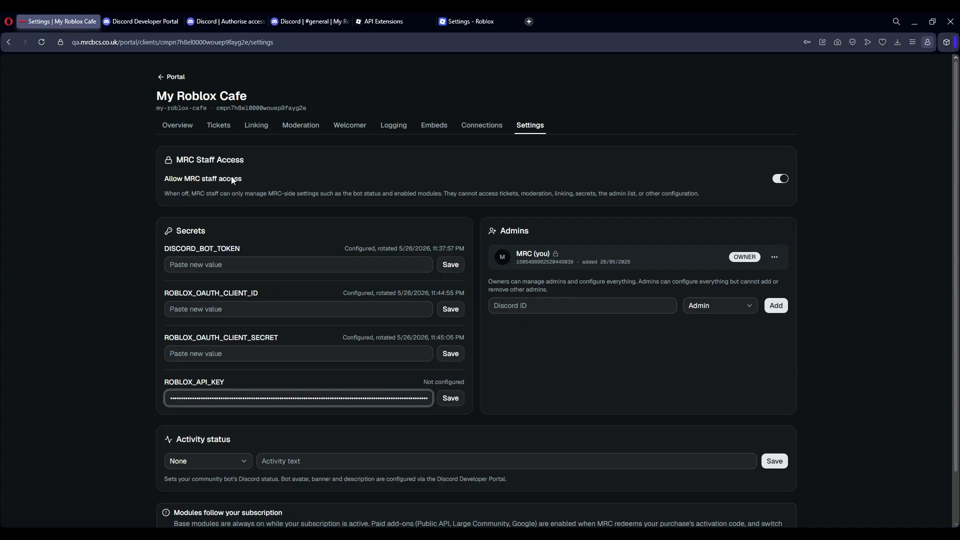
click(448, 398)
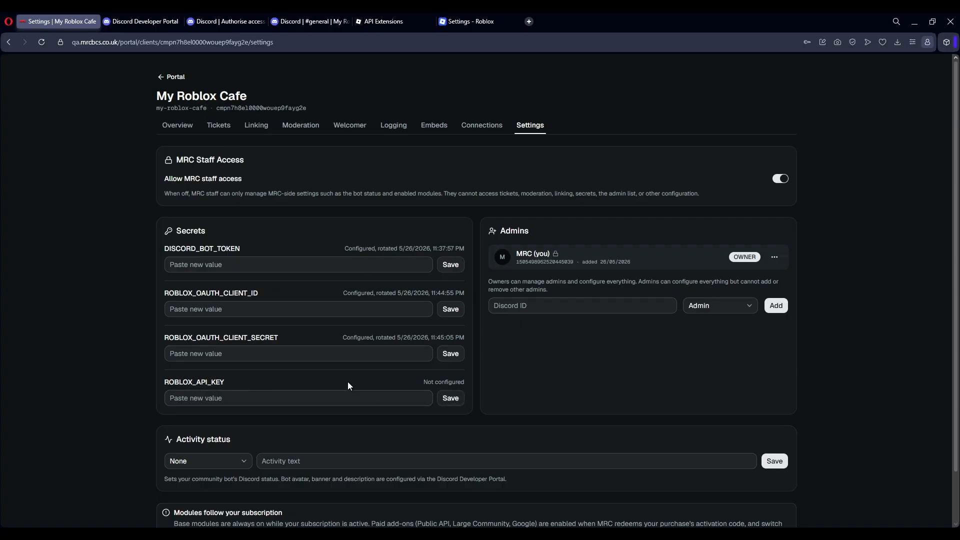